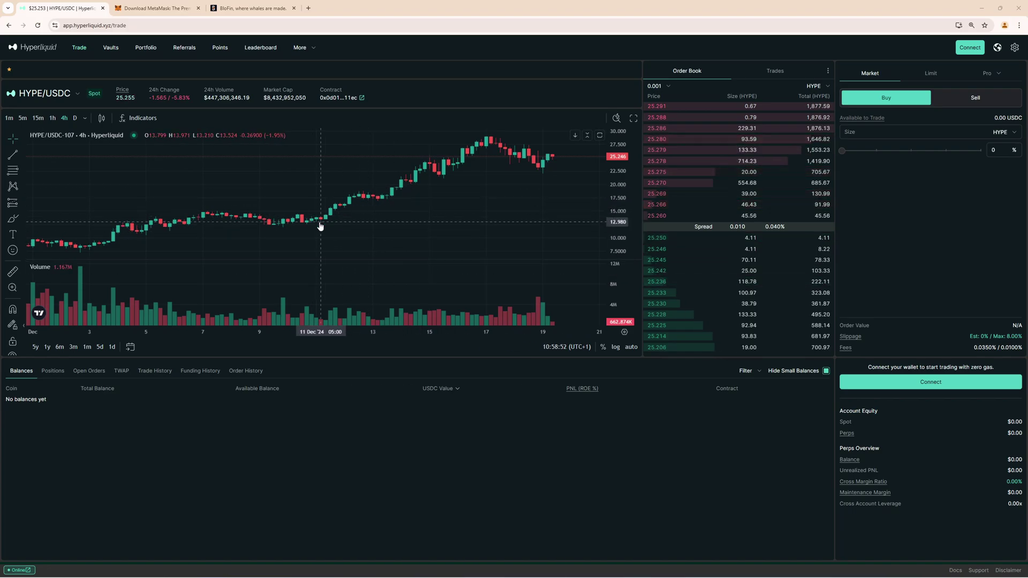
Step: Switch to the MetaMask tab offering 'Install MetaMask for Chrome'
{"action": "key", "text": "ctrl+Tab"}
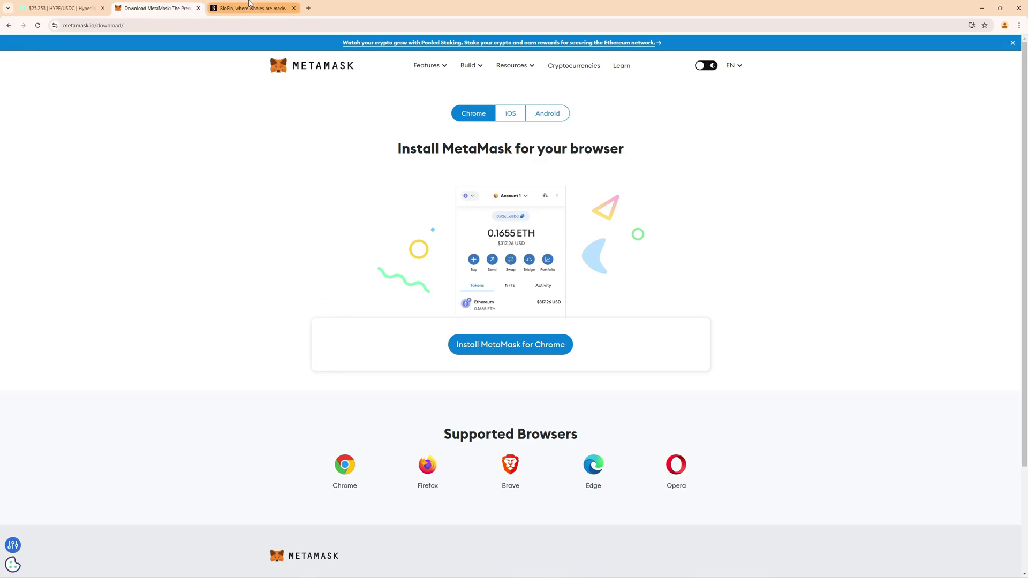
Step: Switch to the BloFin exchange tab showing its home page and sign-up form
{"action": "key", "text": "ctrl+Tab"}
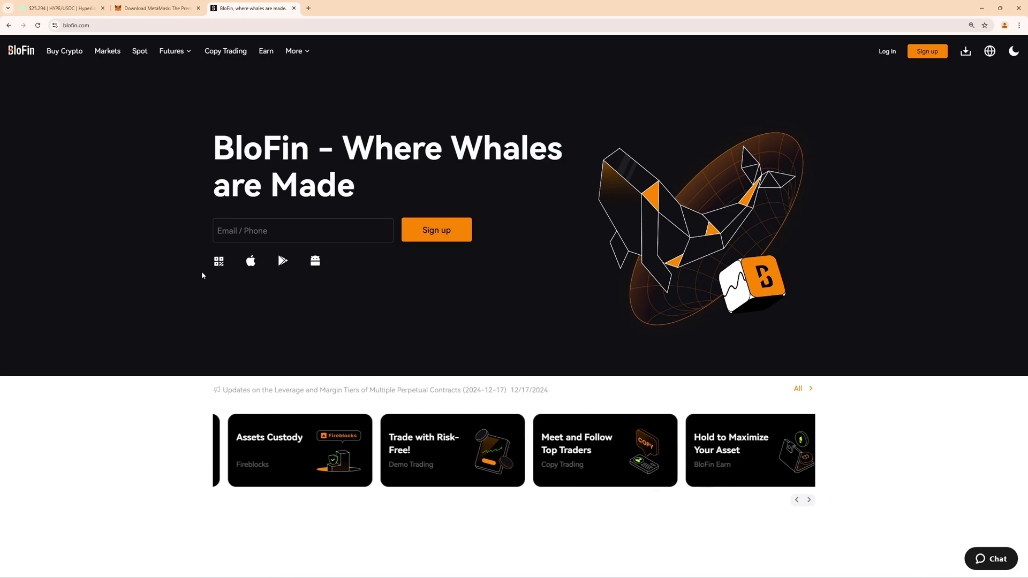
Step: Return to MetaMask, set a new wallet password and create the wallet
{"action": "key", "text": "ctrl+shift+Tab"}
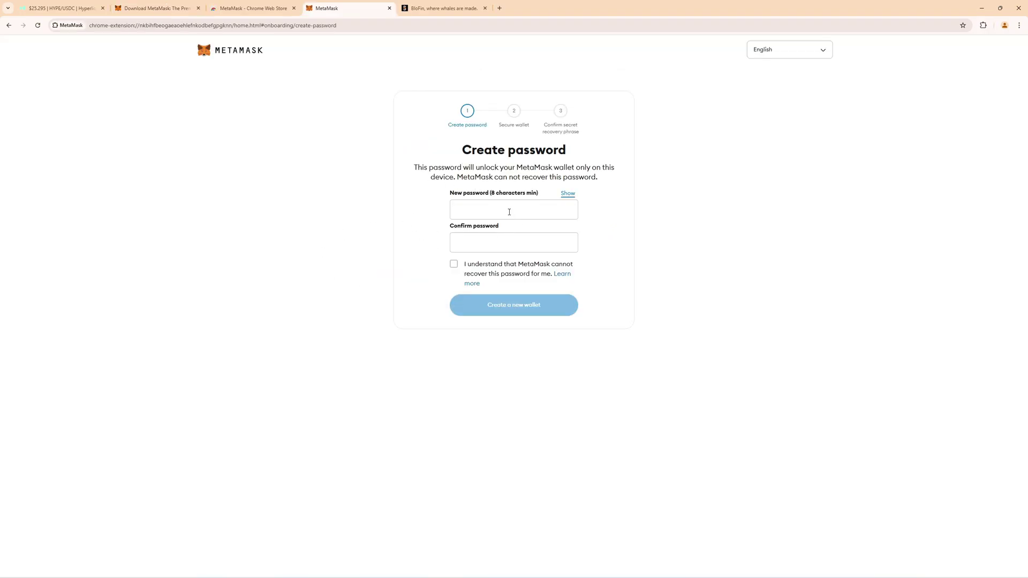
{"action": "left_click", "coordinate": [510, 210]}
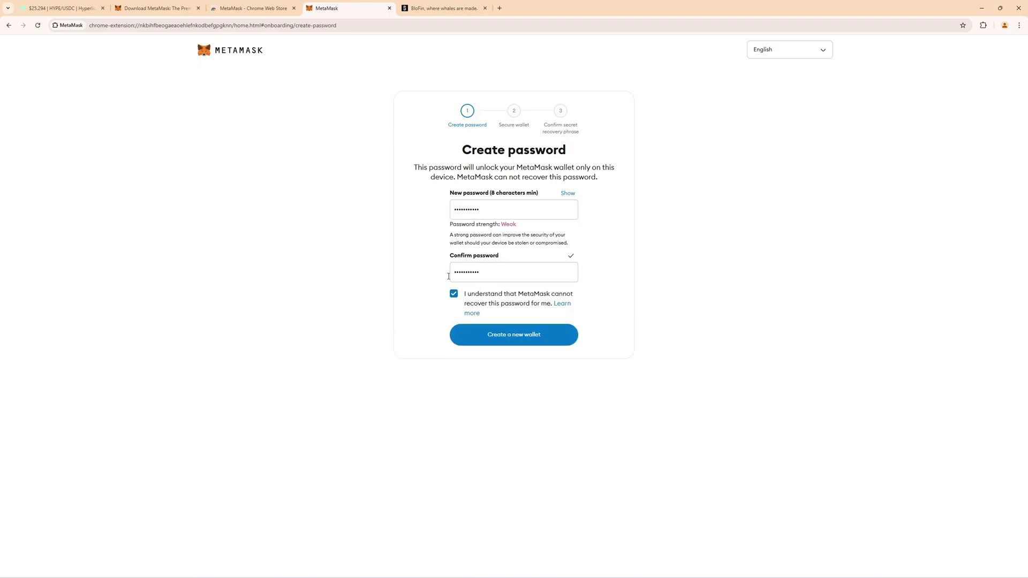
{"action": "left_click", "coordinate": [500, 339]}
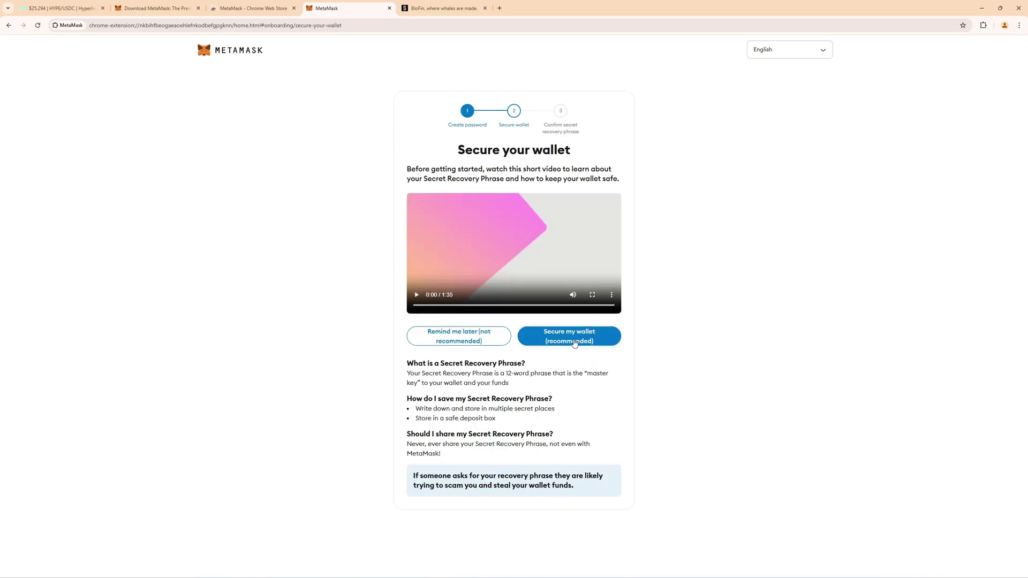
Step: Choose Secure my wallet (recommended) and proceed to reveal the Secret Recovery Phrase
{"action": "left_click", "coordinate": [574, 343]}
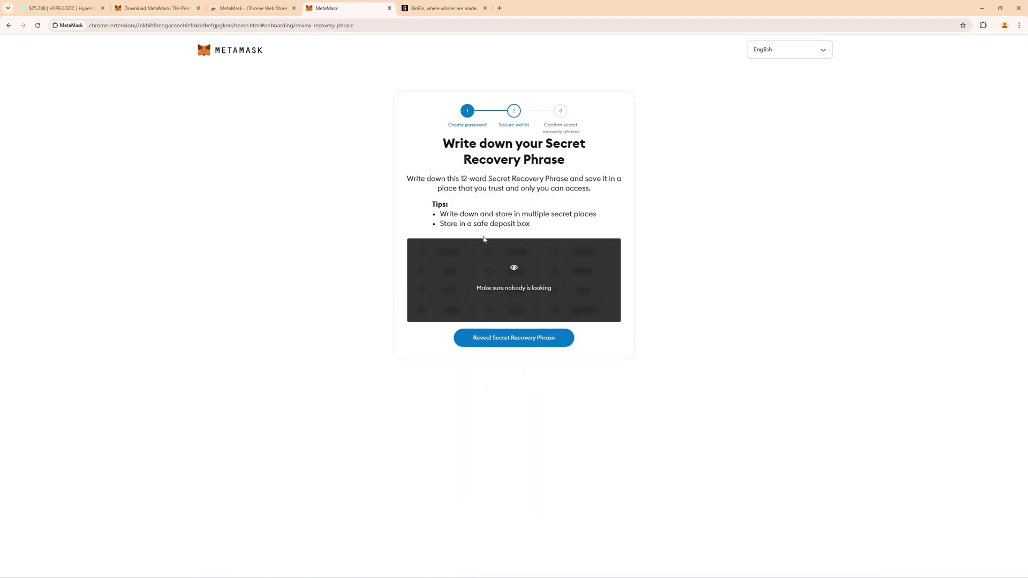
{"action": "left_click", "coordinate": [502, 339]}
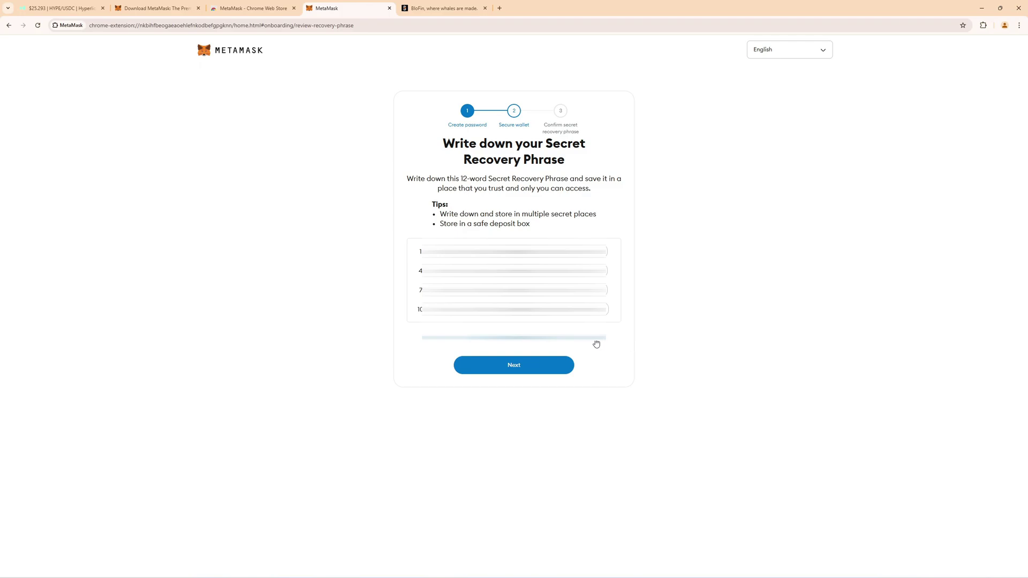
Step: Move on to confirm the recovery phrase and finish onboarding into Account 1
{"action": "left_click", "coordinate": [524, 366]}
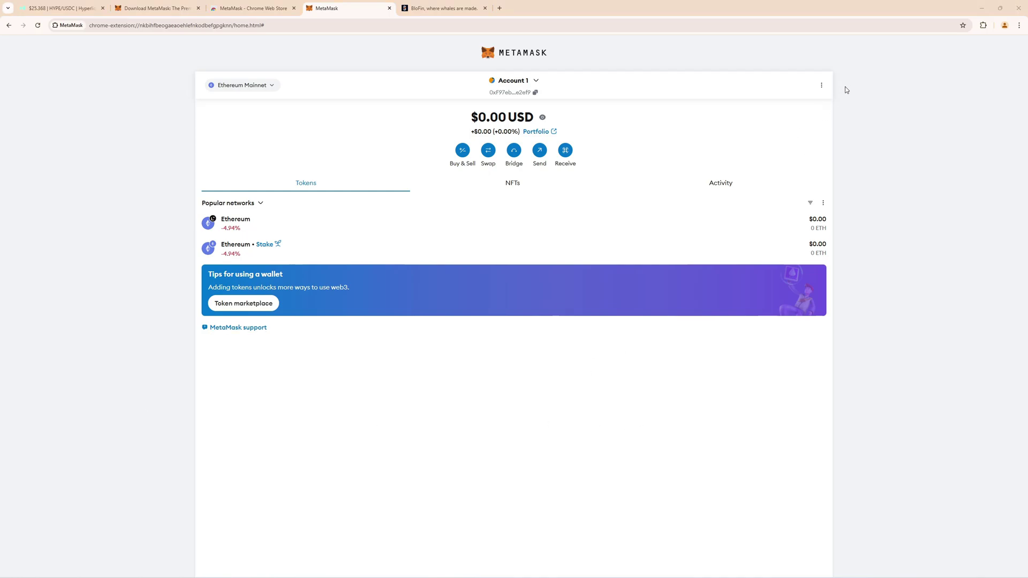
Step: Open MetaMask from the Extensions menu in a new tab, showing Account 1 at $0.00
{"action": "left_click", "coordinate": [499, 8]}
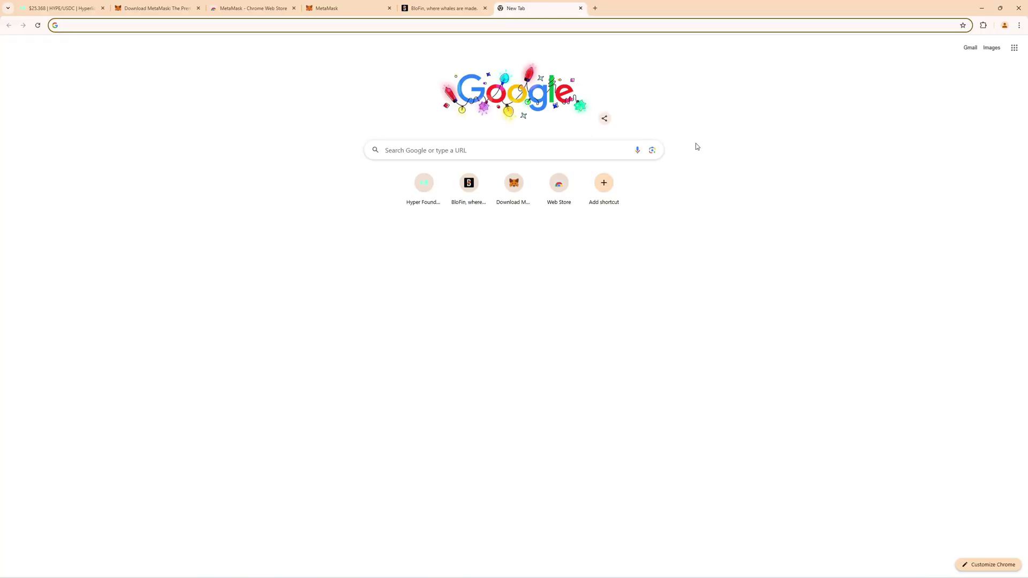
{"action": "left_click", "coordinate": [983, 26]}
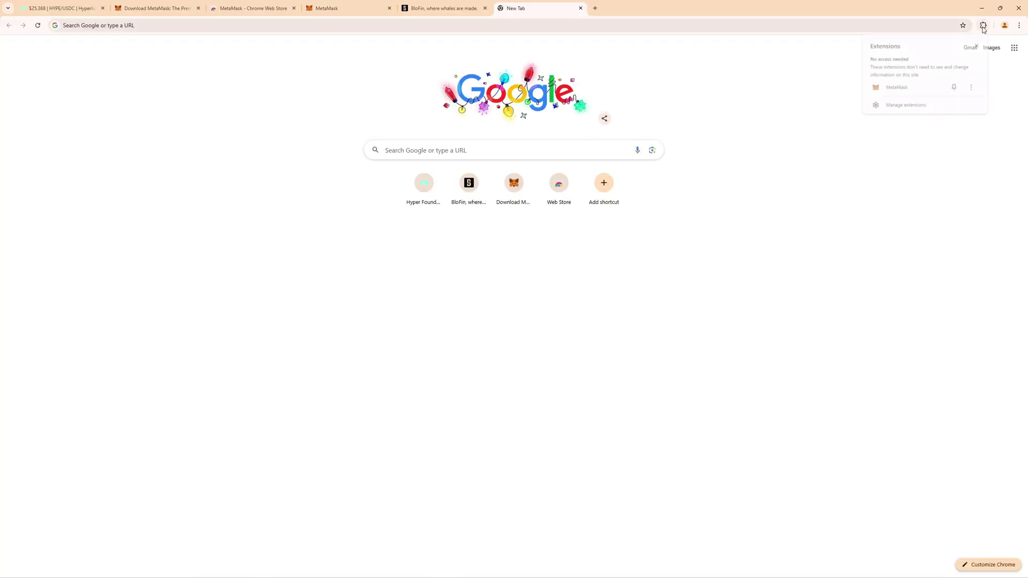
{"action": "left_click", "coordinate": [891, 89]}
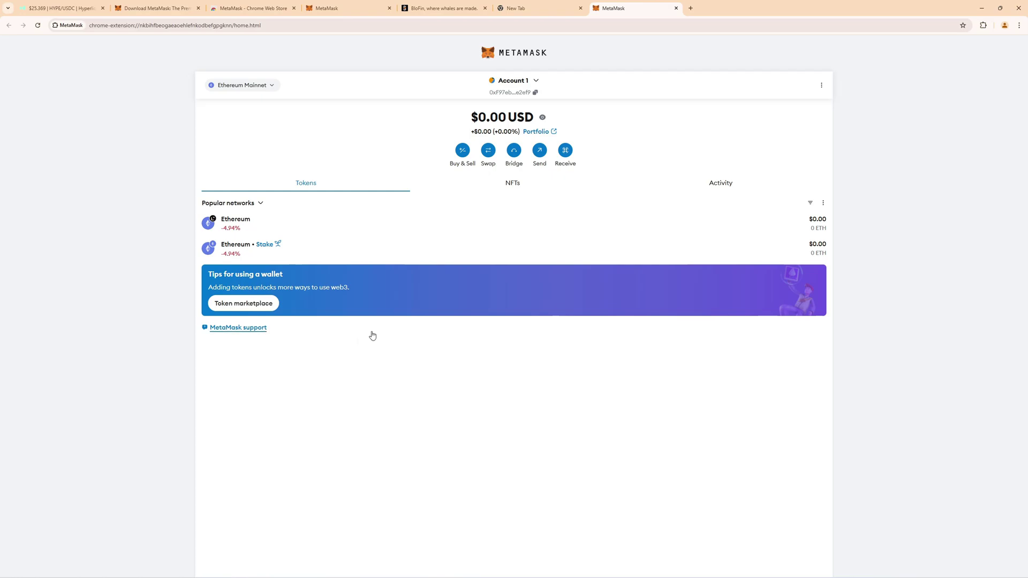
Step: Search networks for 'arbi', add Arbitrum One and approve switching to it
{"action": "left_click", "coordinate": [265, 85]}
{"action": "left_click", "coordinate": [532, 92]}
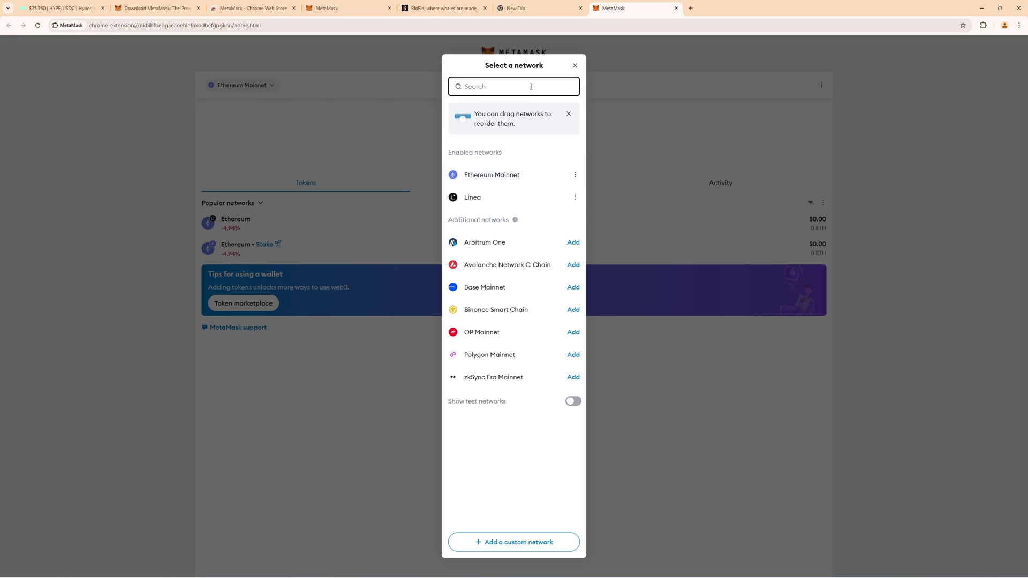
{"action": "type", "text": "arbi"}
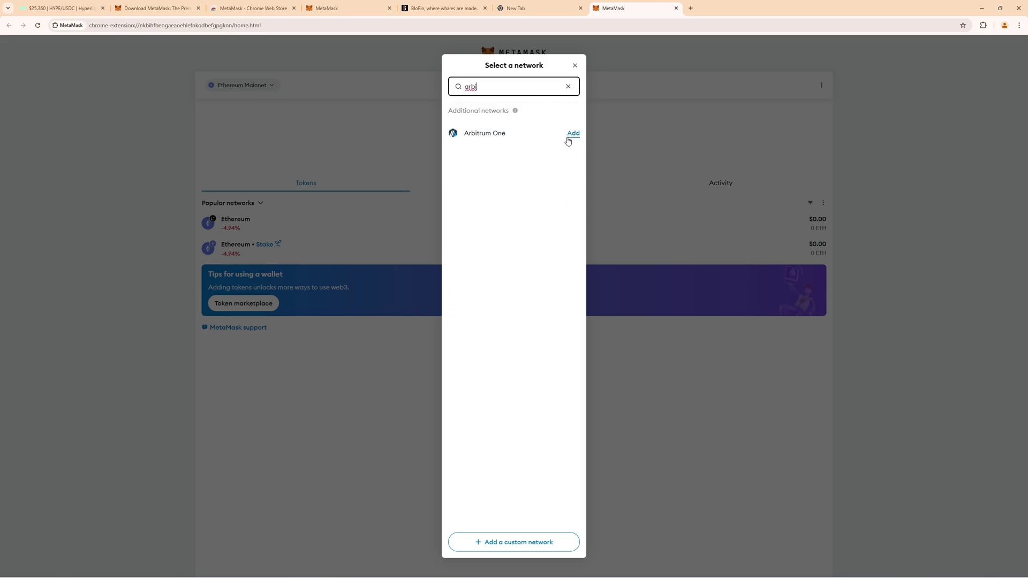
{"action": "left_click", "coordinate": [573, 133]}
{"action": "left_click", "coordinate": [542, 389]}
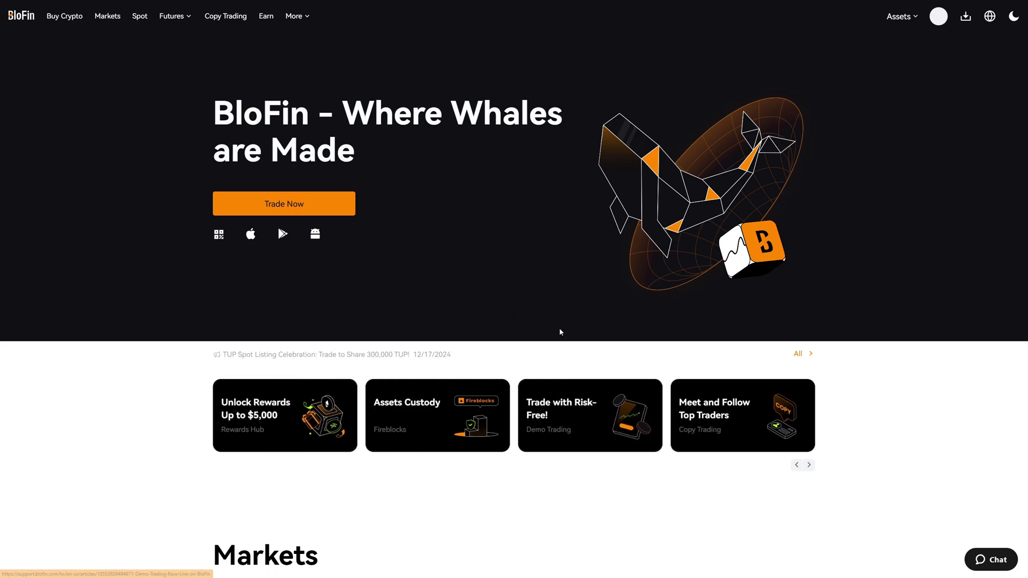
Step: Zoom out the signed-in BloFin page and bring up the Assets menu
{"action": "key", "text": "ctrl+minus"}
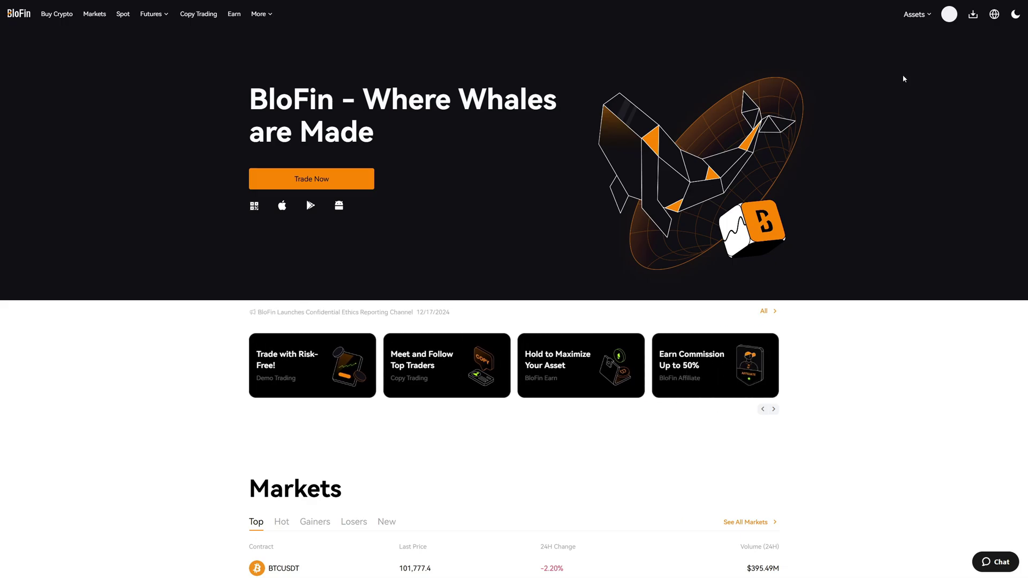
{"action": "mouse_move", "coordinate": [922, 12]}
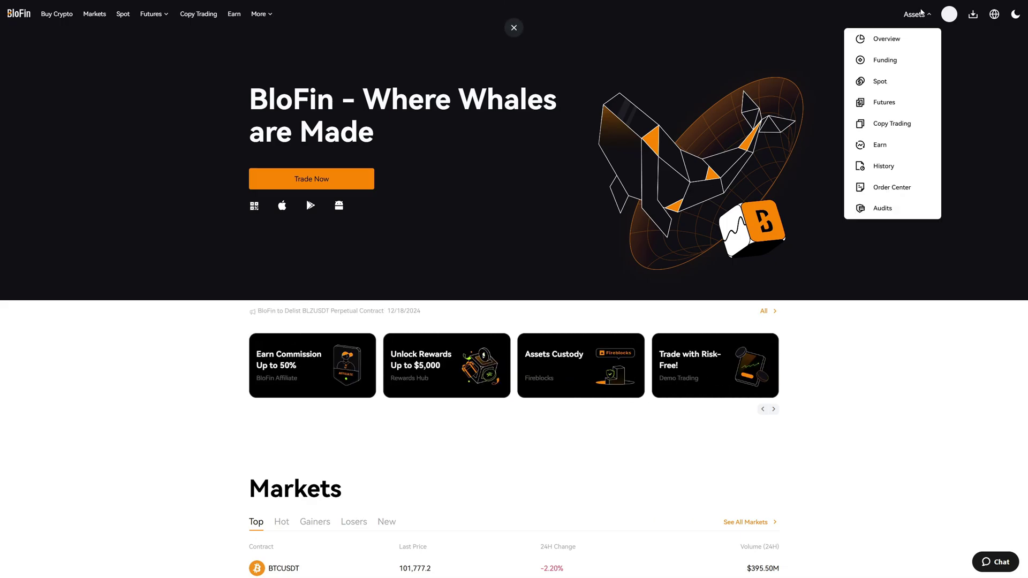
Step: Open the Funding account balances and locate the ETH row
{"action": "left_click", "coordinate": [895, 62]}
{"action": "left_click_drag", "start_coordinate": [175, 220], "coordinate": [186, 216]}
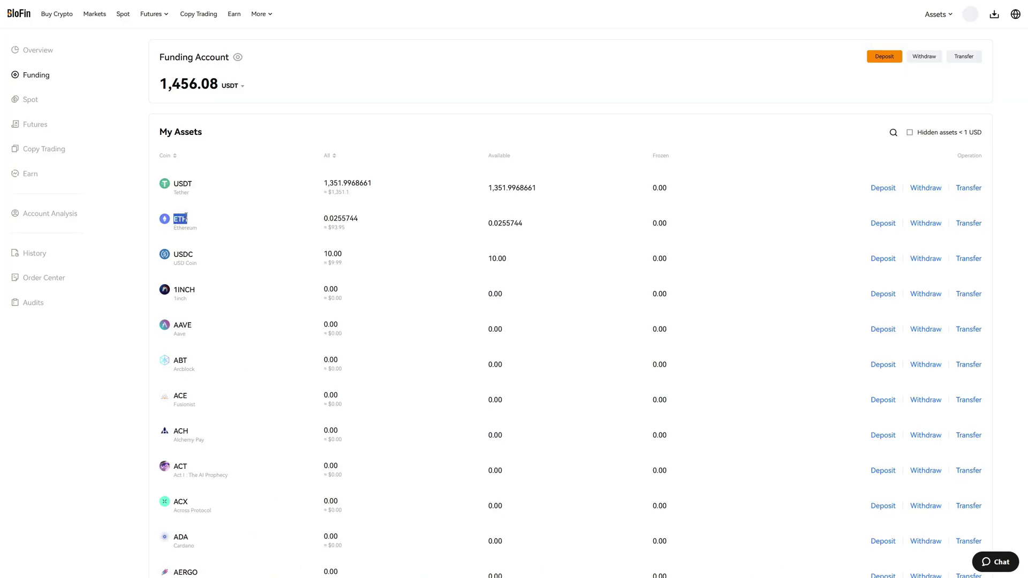
{"action": "left_click", "coordinate": [195, 220]}
Step: Start an ETH withdrawal, keeping ETH as the coin, and select the Address field
{"action": "left_click", "coordinate": [926, 224]}
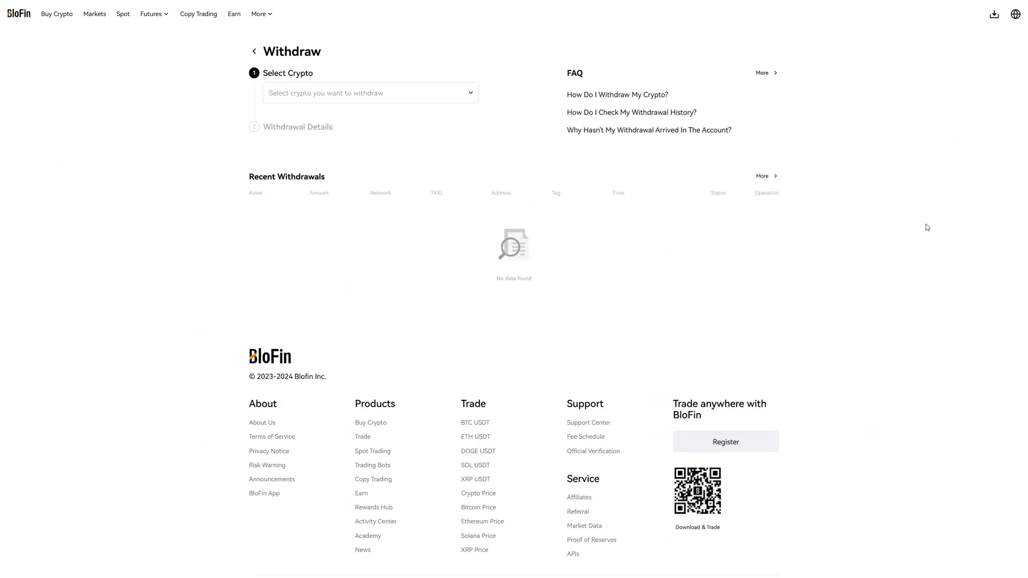
{"action": "key", "text": "ctrl+plus"}
{"action": "key", "text": "ctrl+plus"}
{"action": "key", "text": "ctrl+plus"}
{"action": "left_click", "coordinate": [191, 159]}
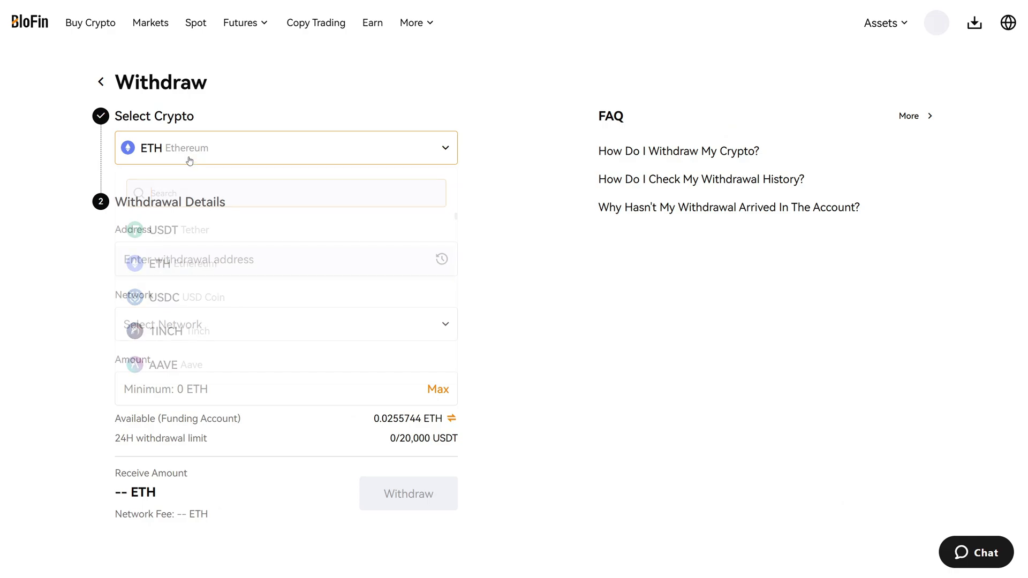
{"action": "left_click", "coordinate": [173, 269]}
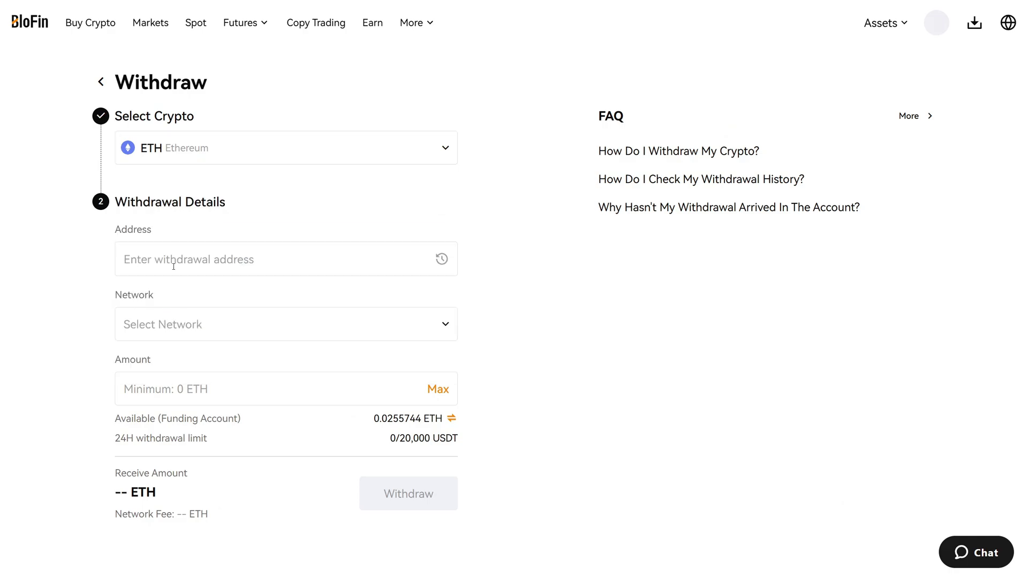
{"action": "left_click", "coordinate": [162, 262]}
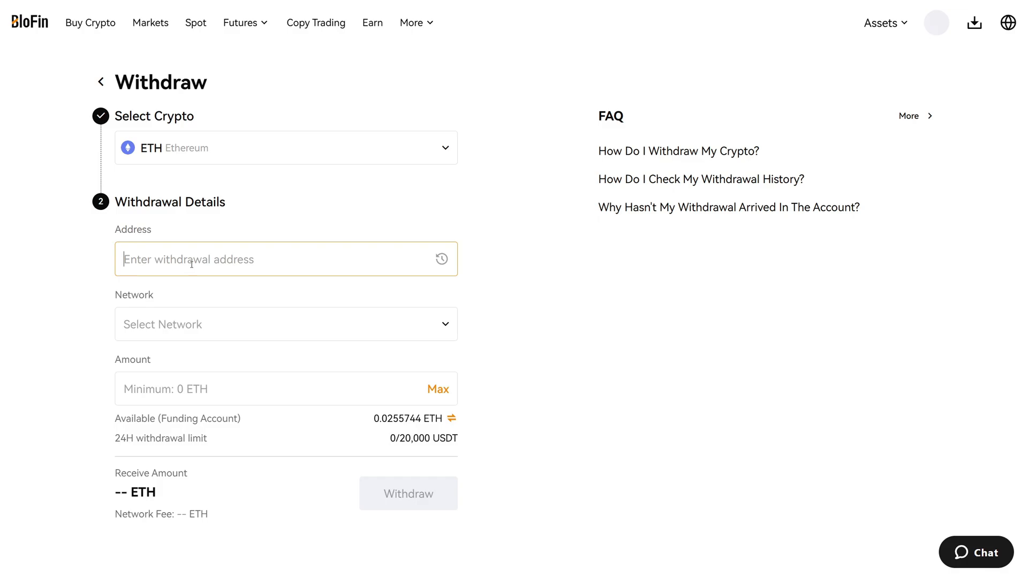
Step: Paste the wallet address, pick the Arbitrum One network, and enter 0.0255744 ETH
{"action": "key", "text": "ctrl+v"}
{"action": "left_click", "coordinate": [172, 321]}
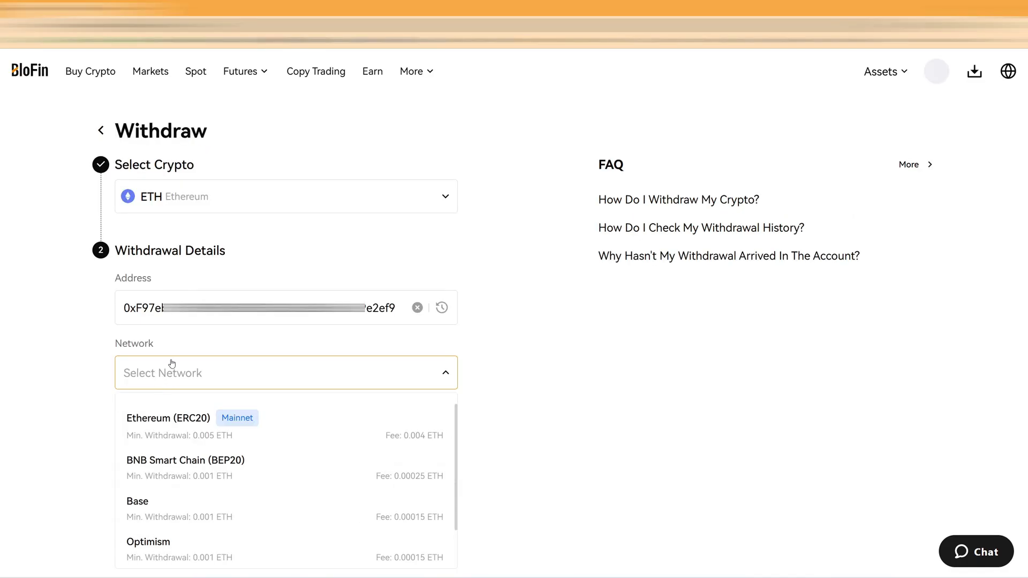
{"action": "scroll", "coordinate": [185, 429], "scroll_direction": "down", "scroll_amount": 1}
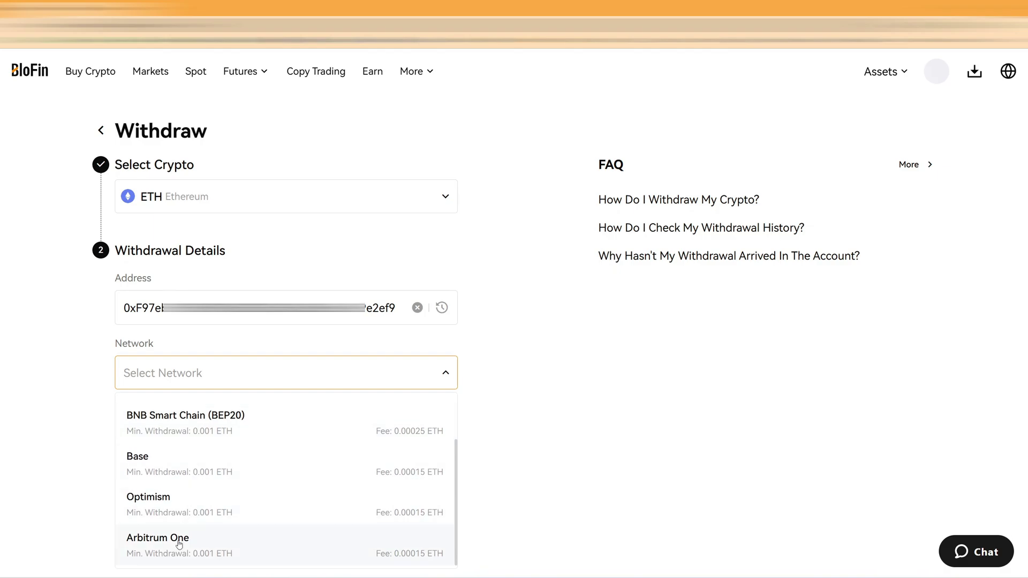
{"action": "left_click", "coordinate": [209, 552]}
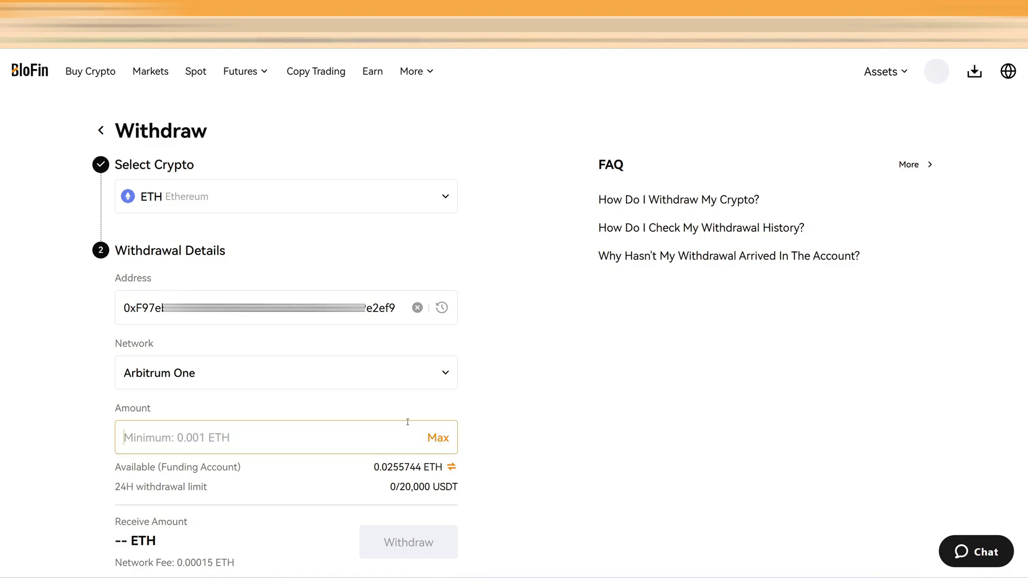
{"action": "type", "text": "0.02"}
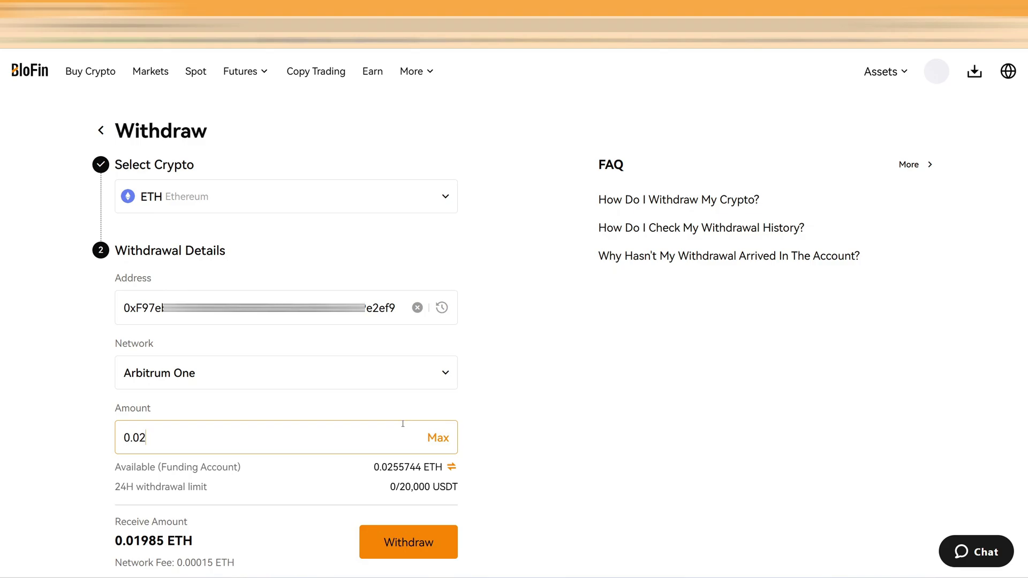
{"action": "type", "text": "55744"}
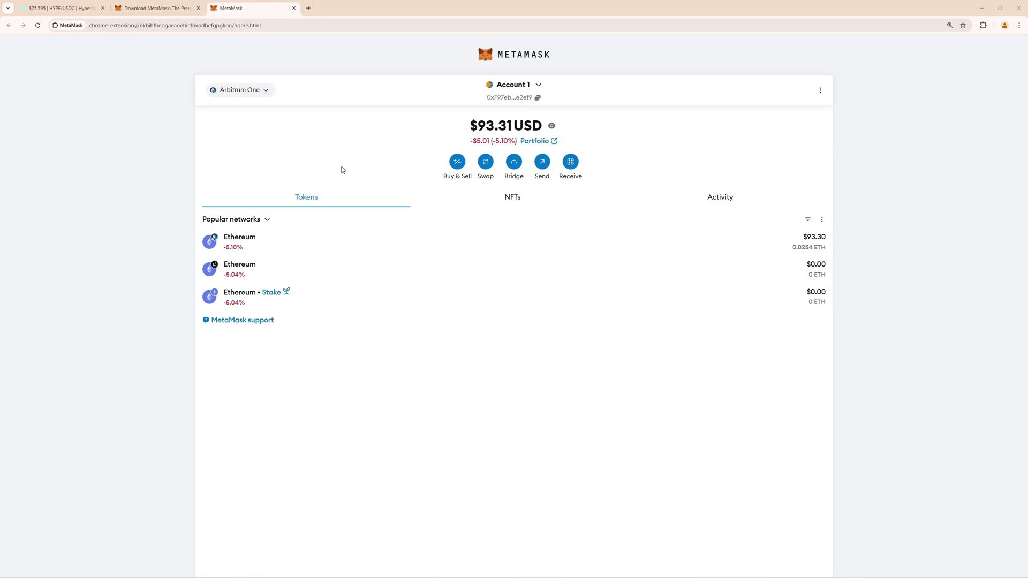
Step: Set up a MetaMask swap of 0.025 ETH into USDC
{"action": "left_click", "coordinate": [486, 162]}
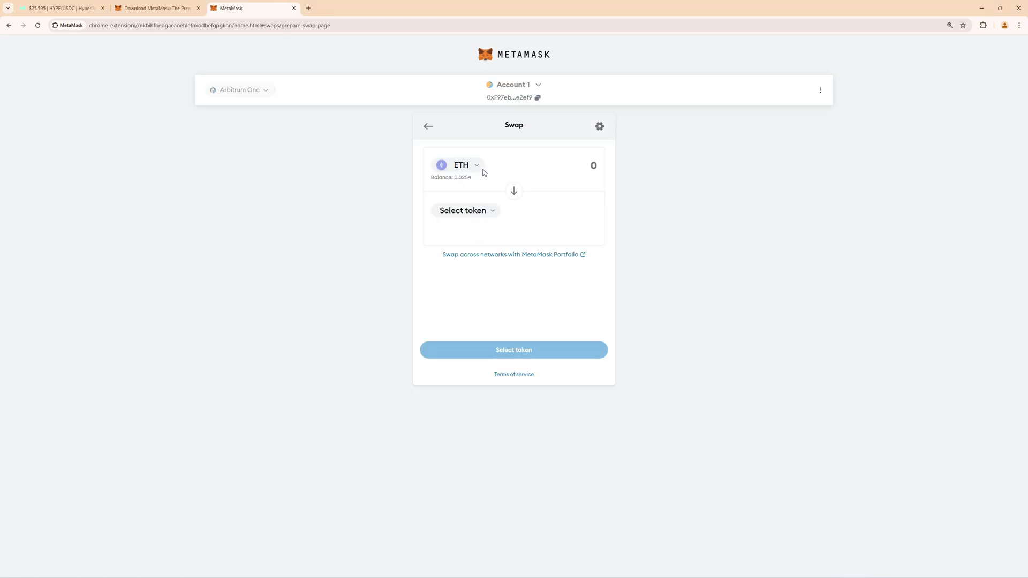
{"action": "left_click", "coordinate": [466, 214]}
{"action": "left_click", "coordinate": [484, 132]}
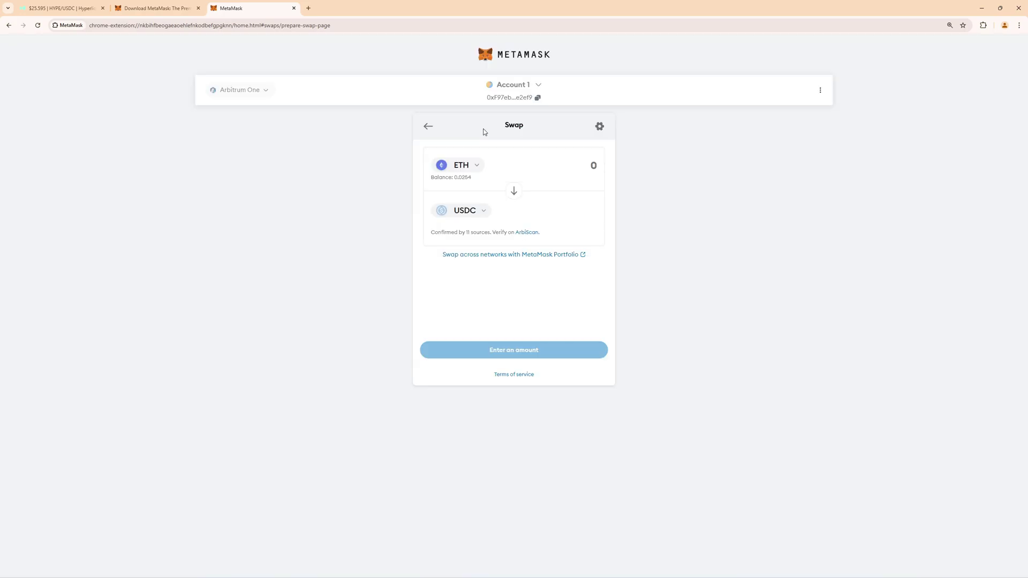
{"action": "left_click", "coordinate": [576, 158]}
{"action": "type", "text": "0.025"}
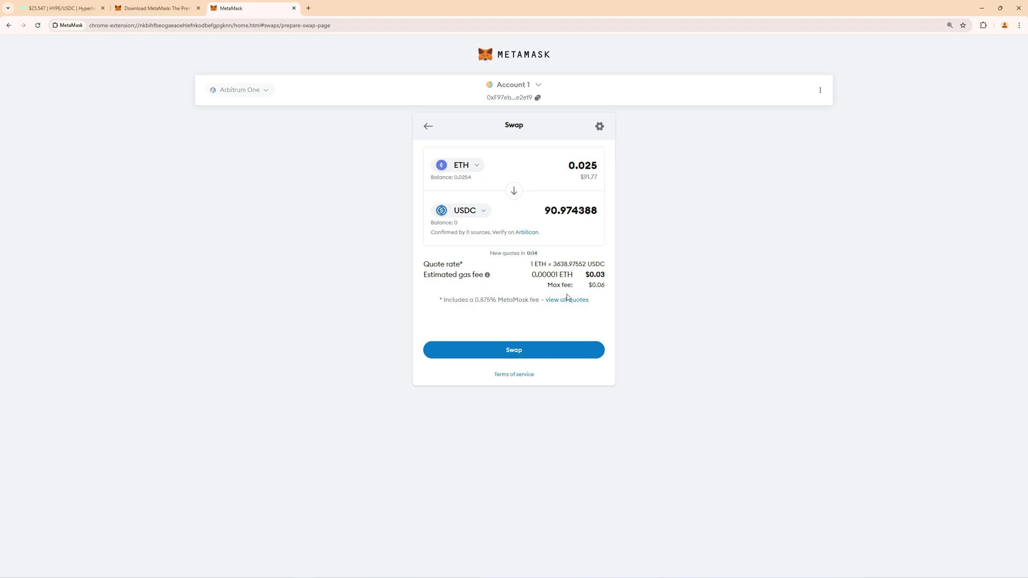
Step: Submit the ETH-to-USDC swap, close the completed result, and return to Hyperliquid
{"action": "left_click_drag", "start_coordinate": [588, 274], "coordinate": [607, 276]}
{"action": "left_click", "coordinate": [562, 352]}
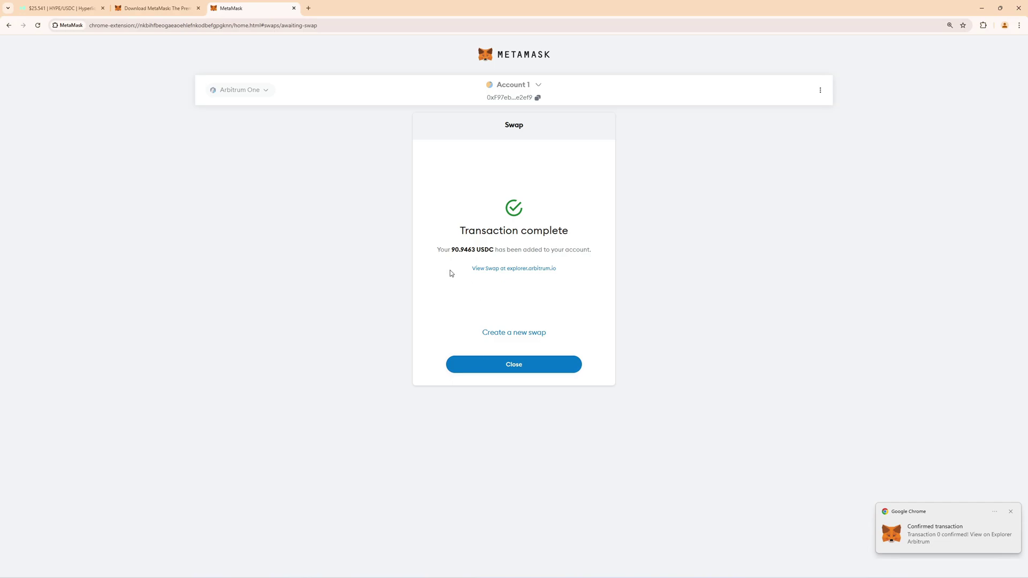
{"action": "left_click", "coordinate": [504, 369]}
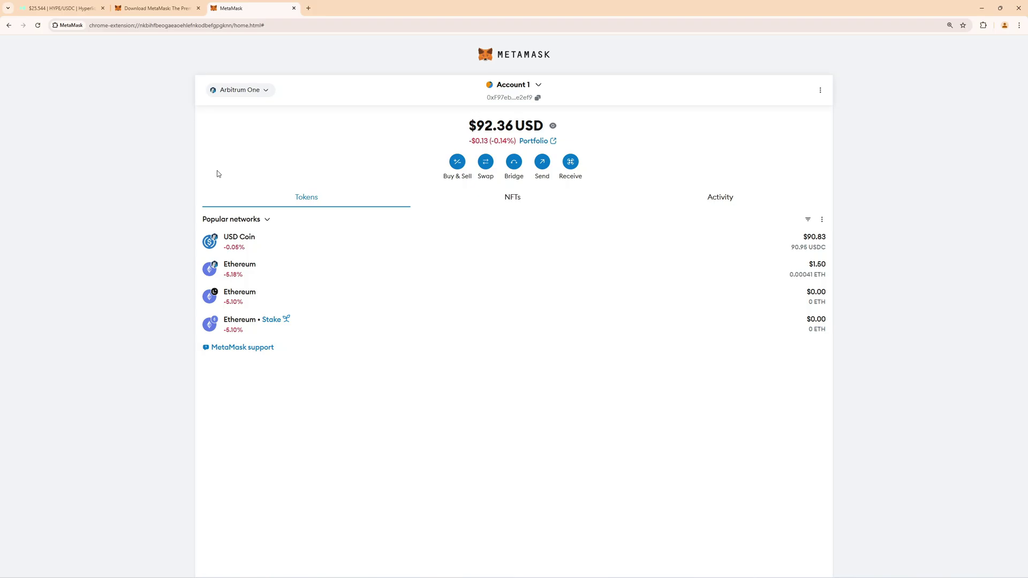
{"action": "key", "text": "ctrl+Tab"}
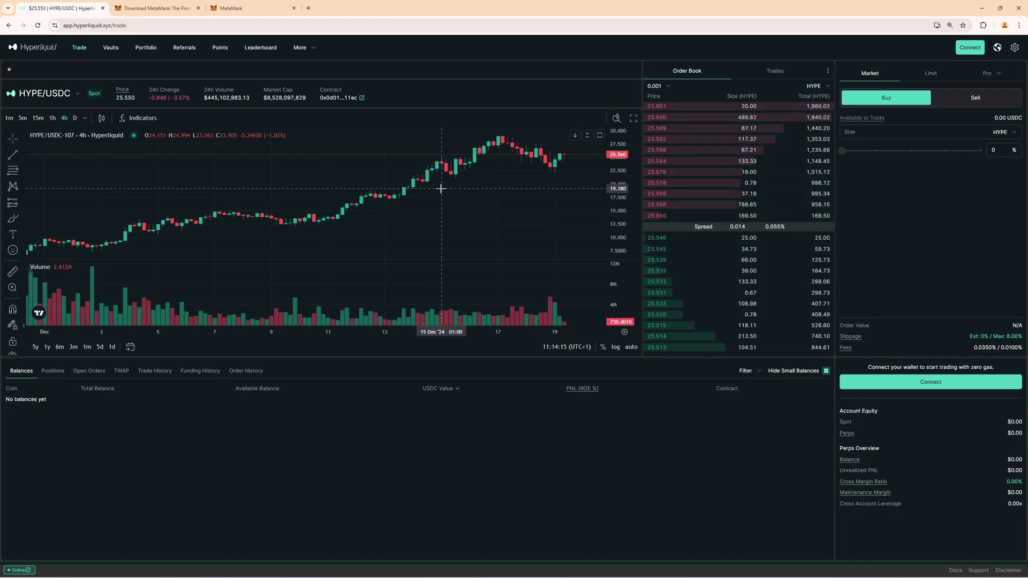
Step: Connect the MetaMask wallet to Hyperliquid and approve the connection
{"action": "left_click", "coordinate": [966, 49]}
{"action": "left_click", "coordinate": [468, 303]}
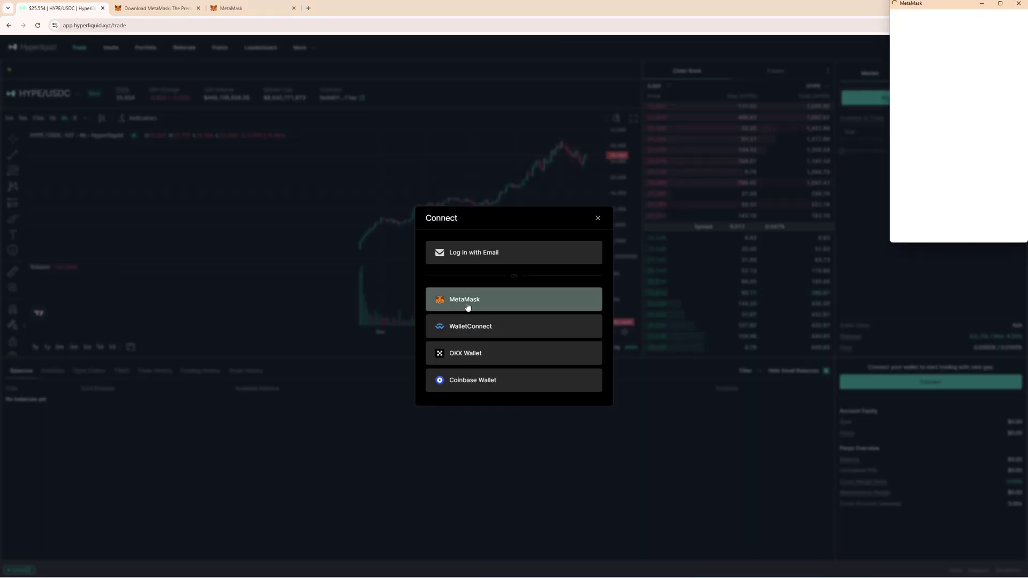
{"action": "left_click", "coordinate": [992, 224]}
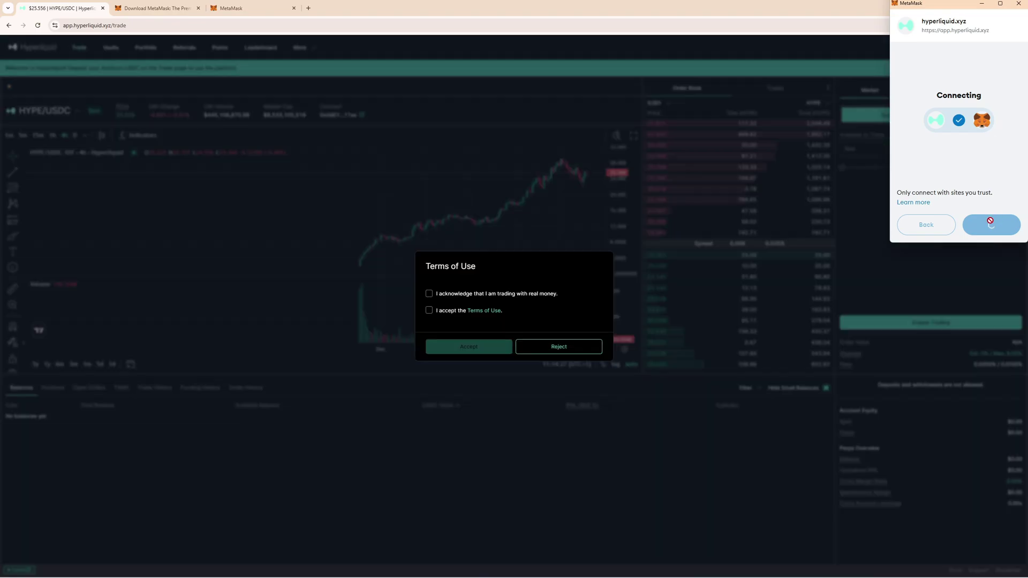
Step: Tick both Terms of Use boxes, accept them, and sign the acceptance in MetaMask
{"action": "left_click", "coordinate": [438, 297]}
{"action": "left_click", "coordinate": [429, 310]}
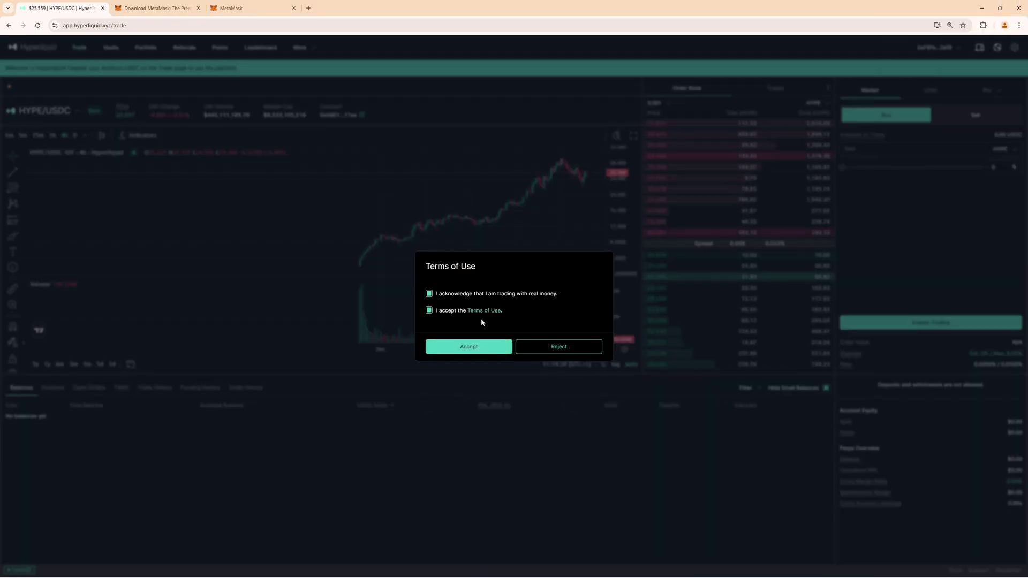
{"action": "left_click", "coordinate": [476, 349]}
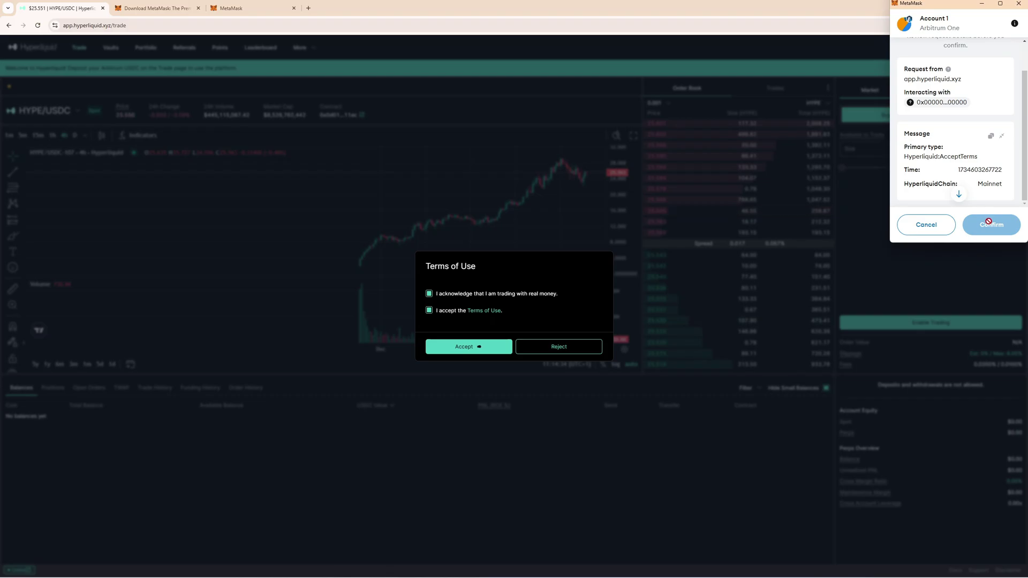
{"action": "left_click", "coordinate": [958, 194]}
{"action": "left_click", "coordinate": [989, 224]}
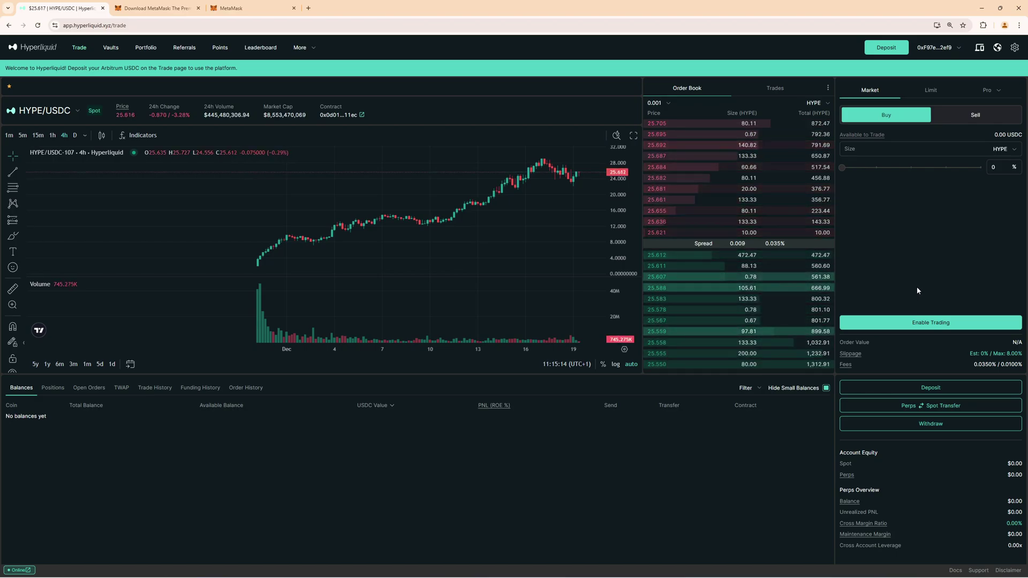
Step: Deposit the maximum 90.94 USDC from Arbitrum into Hyperliquid and approve it in MetaMask
{"action": "left_click", "coordinate": [921, 389]}
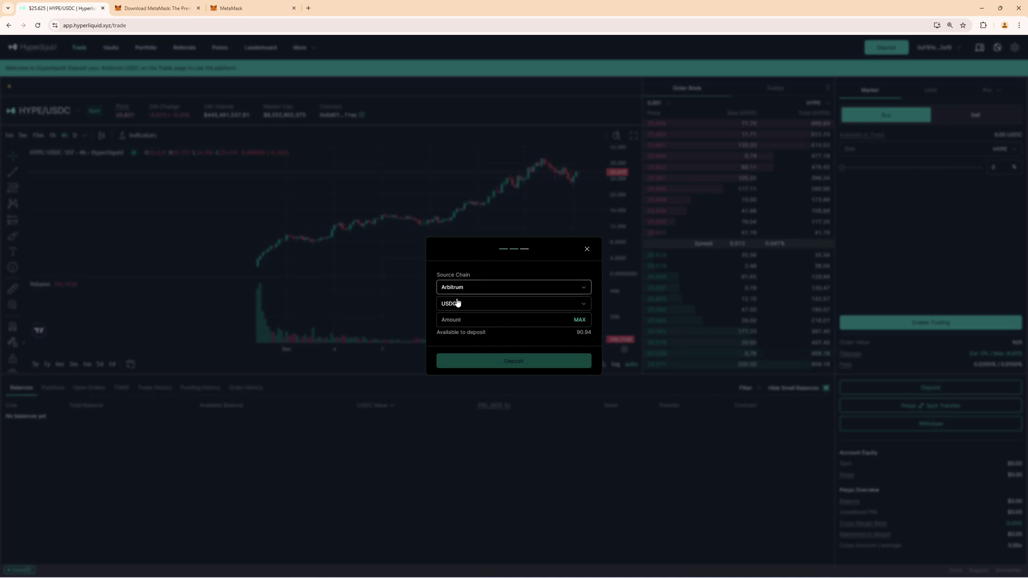
{"action": "left_click", "coordinate": [579, 321]}
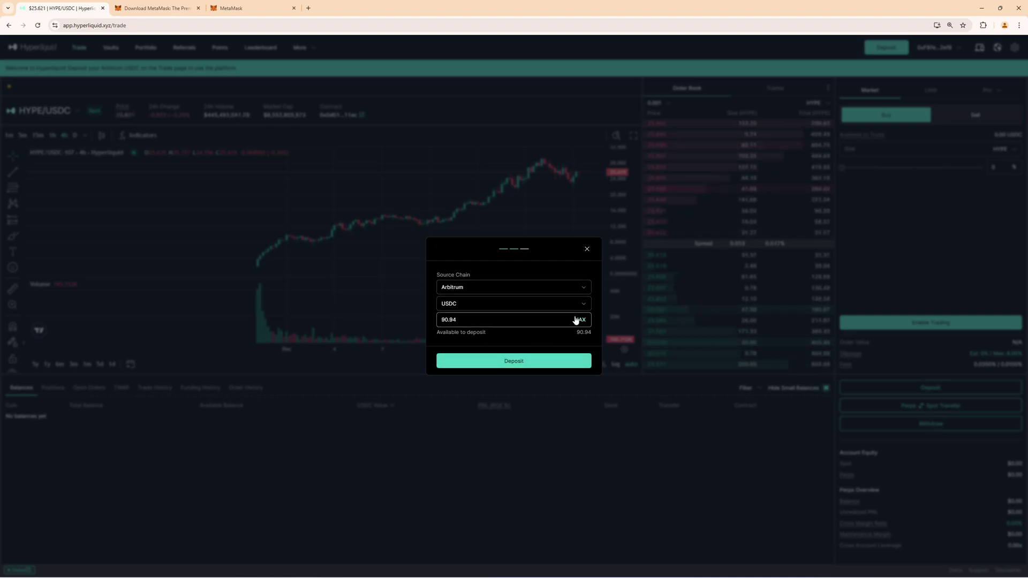
{"action": "left_click", "coordinate": [566, 360]}
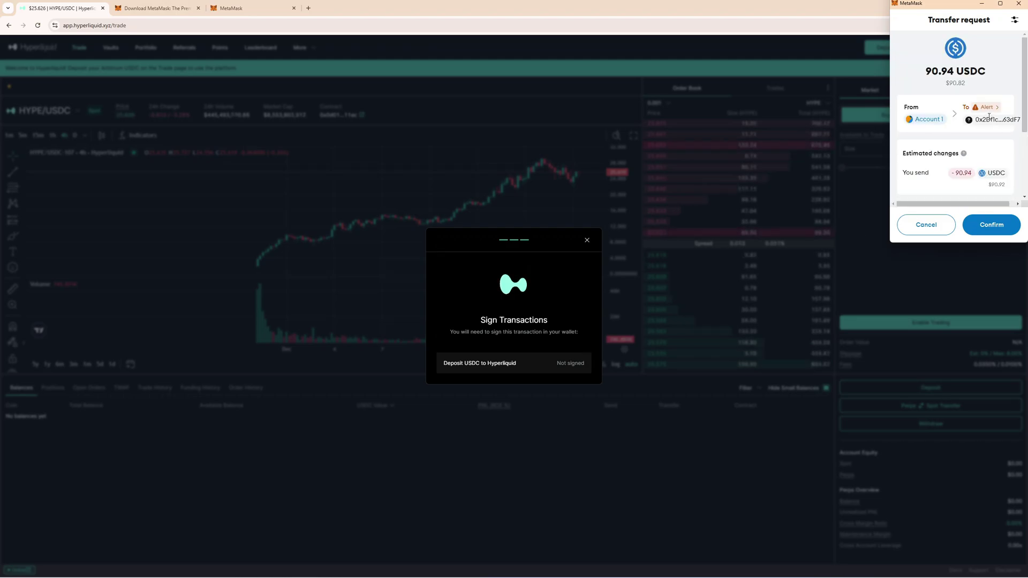
{"action": "scroll", "coordinate": [983, 122], "scroll_direction": "down", "scroll_amount": 3}
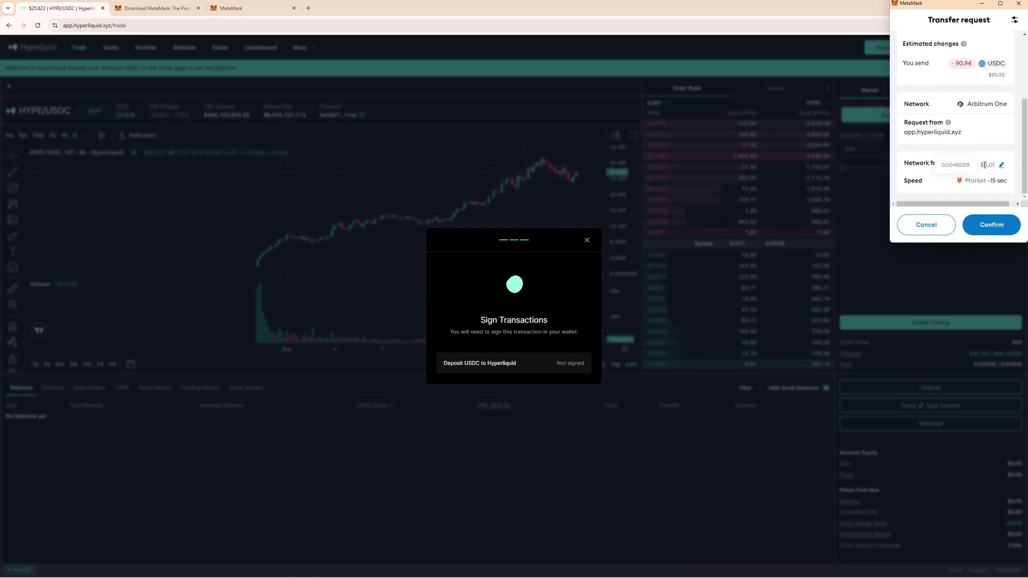
{"action": "mouse_move", "coordinate": [986, 164]}
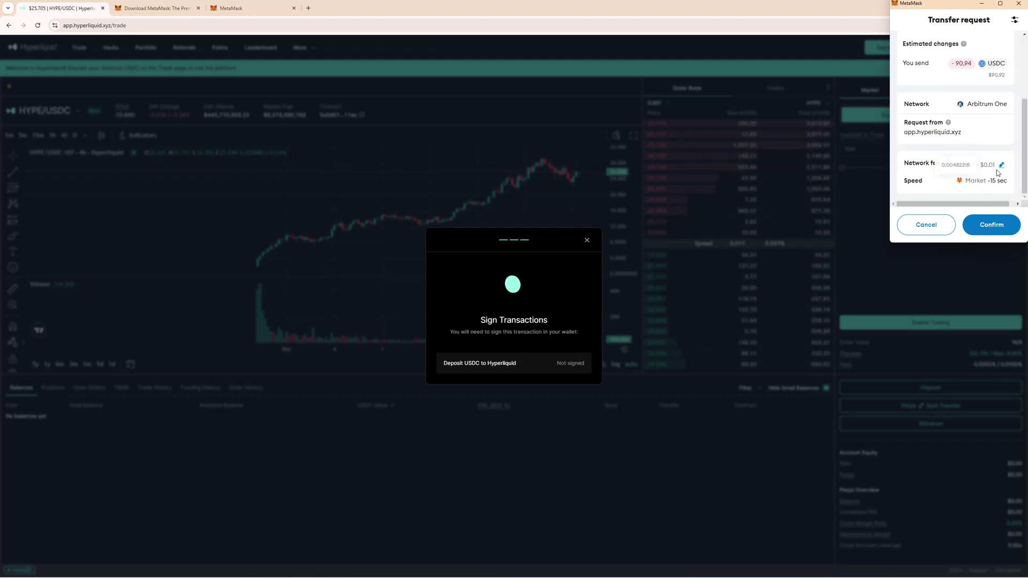
{"action": "left_click", "coordinate": [990, 225]}
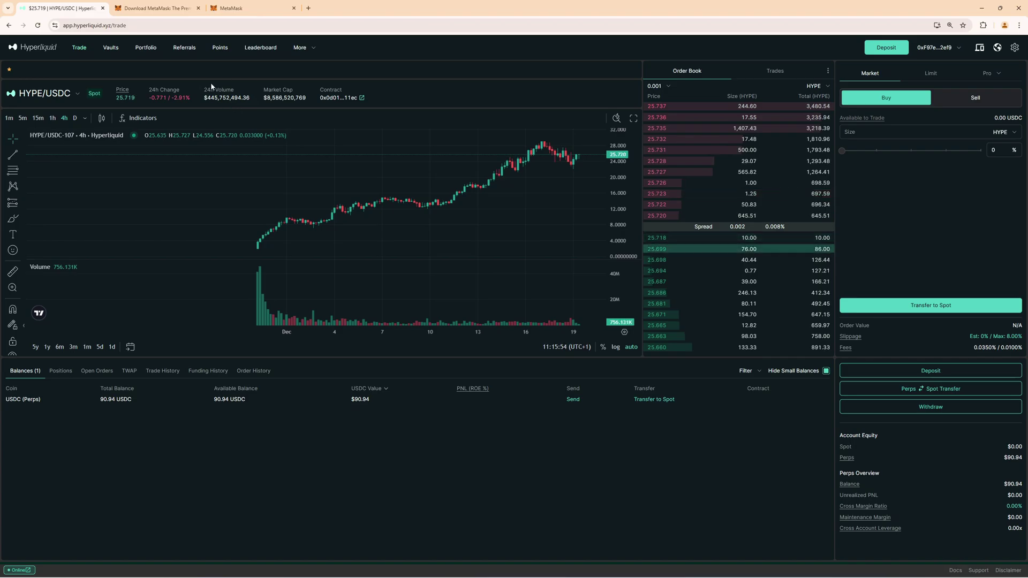
Step: Enter referral code STARTTRADING on the Referrals page, then go back to the trading page
{"action": "left_click", "coordinate": [185, 48]}
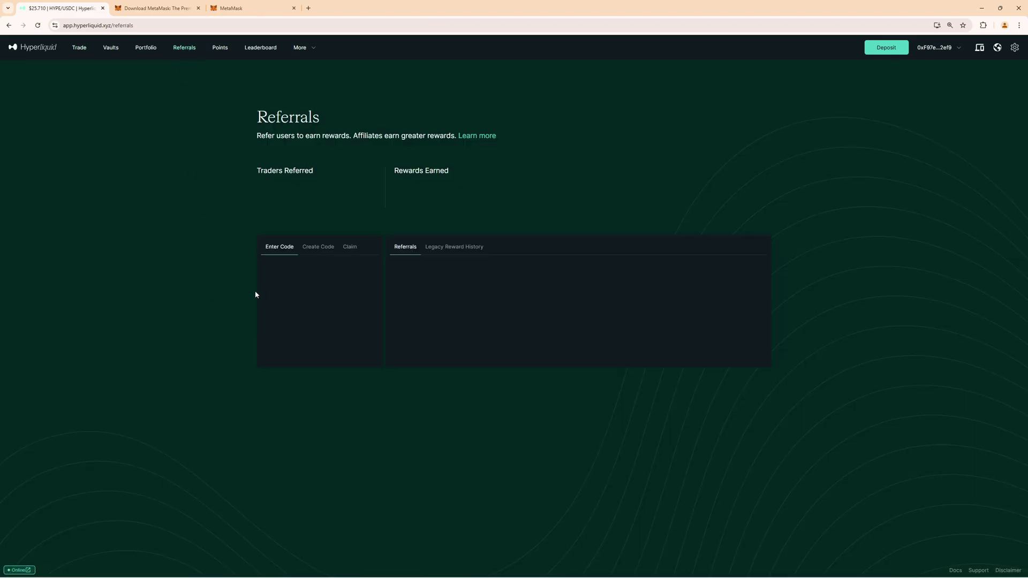
{"action": "left_click", "coordinate": [308, 301]}
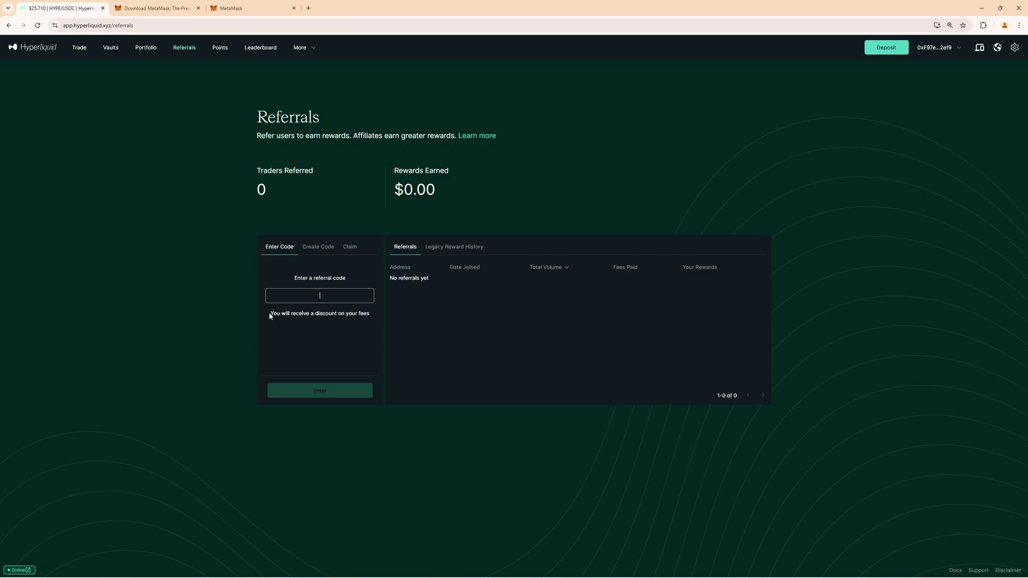
{"action": "left_click_drag", "start_coordinate": [269, 313], "coordinate": [357, 314]}
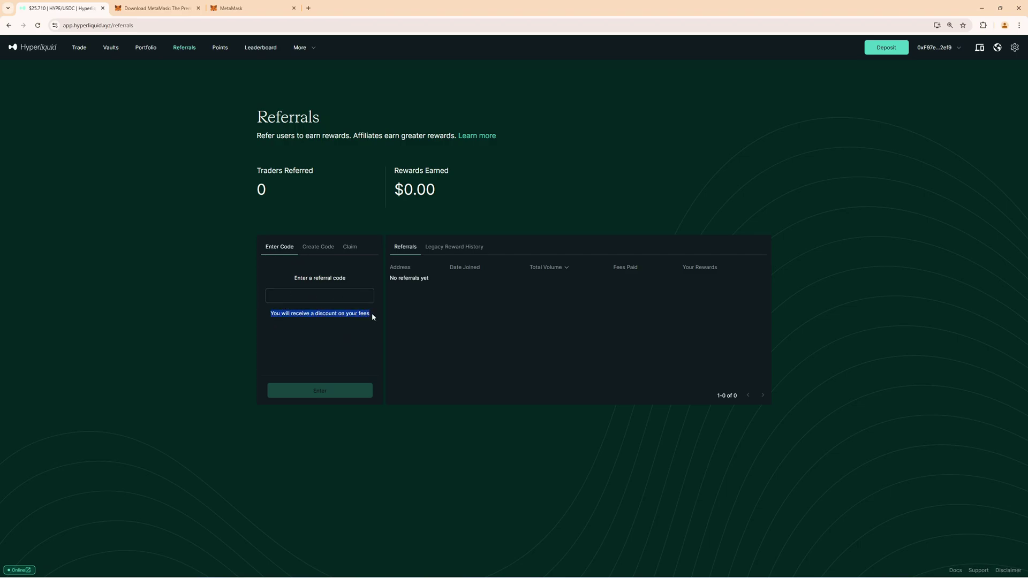
{"action": "left_click", "coordinate": [343, 297]}
{"action": "type", "text": "ST"}
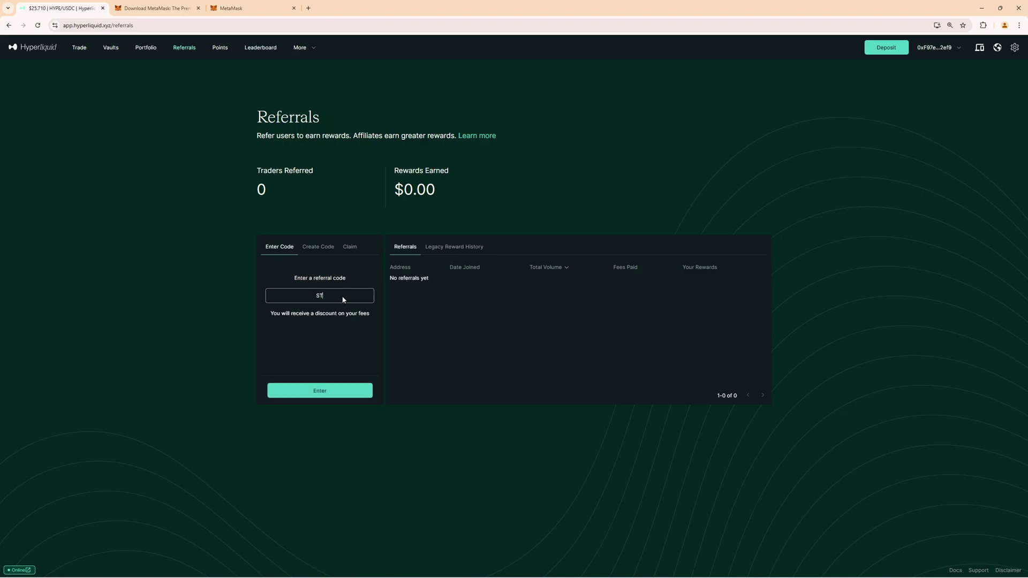
{"action": "type", "text": "ARTTRADING"}
{"action": "left_click", "coordinate": [323, 393]}
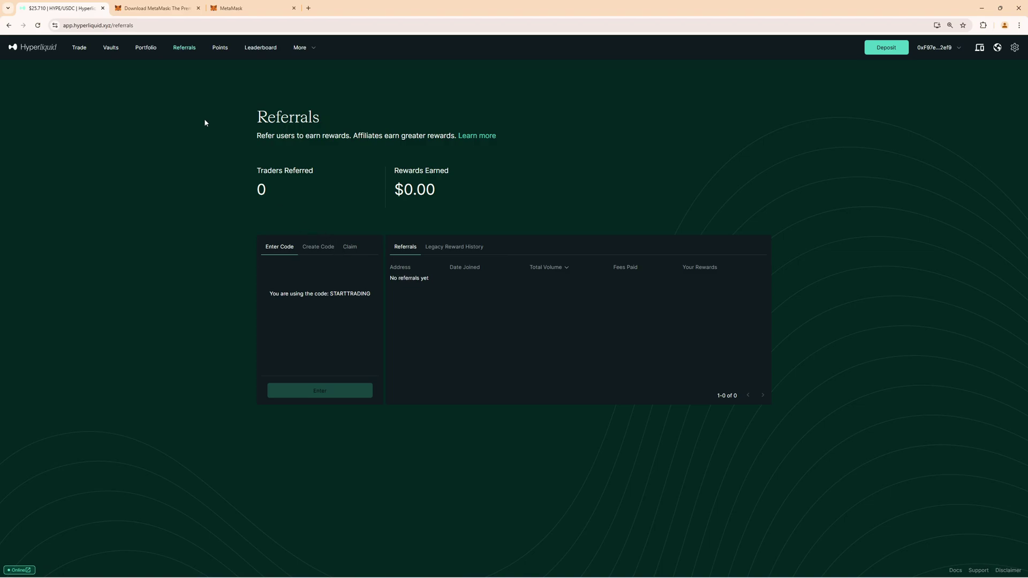
{"action": "key", "text": "alt+Left"}
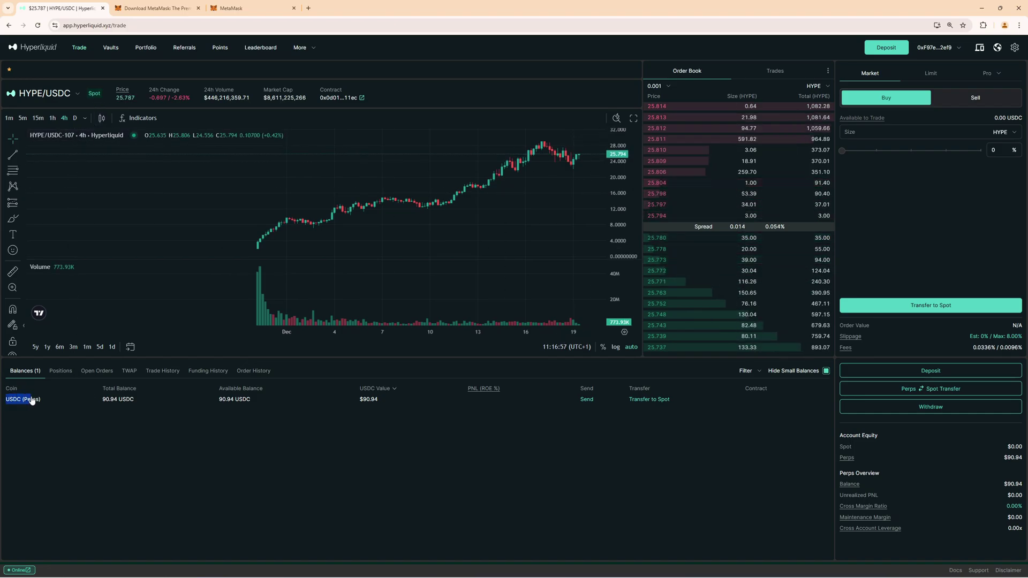
Step: Transfer the full 90.94 USDC from Perps to Spot and sign it in MetaMask
{"action": "left_click", "coordinate": [923, 389]}
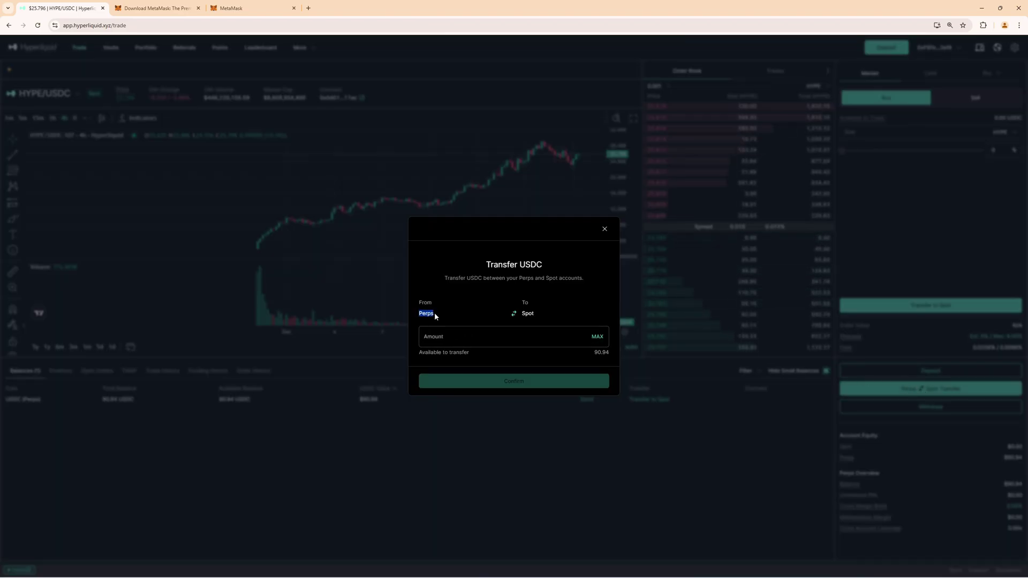
{"action": "double_click", "coordinate": [528, 314]}
{"action": "left_click", "coordinate": [540, 320]}
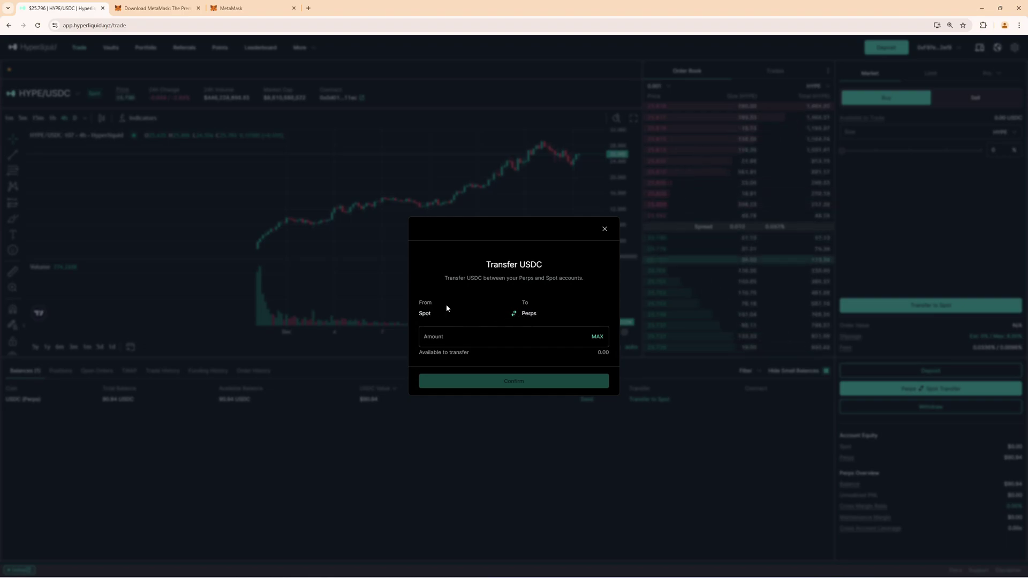
{"action": "left_click", "coordinate": [514, 316]}
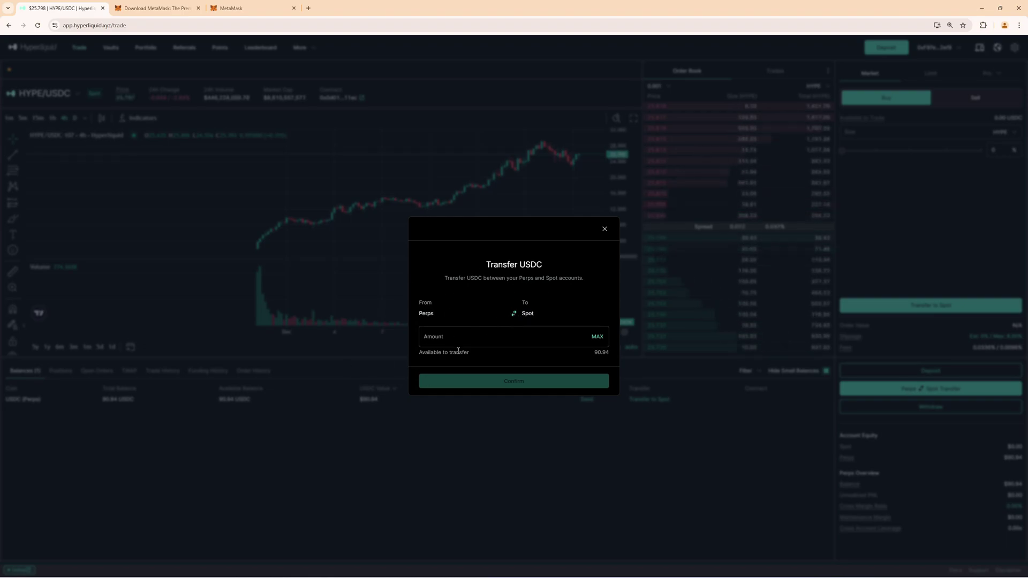
{"action": "left_click", "coordinate": [596, 338]}
{"action": "left_click", "coordinate": [566, 383]}
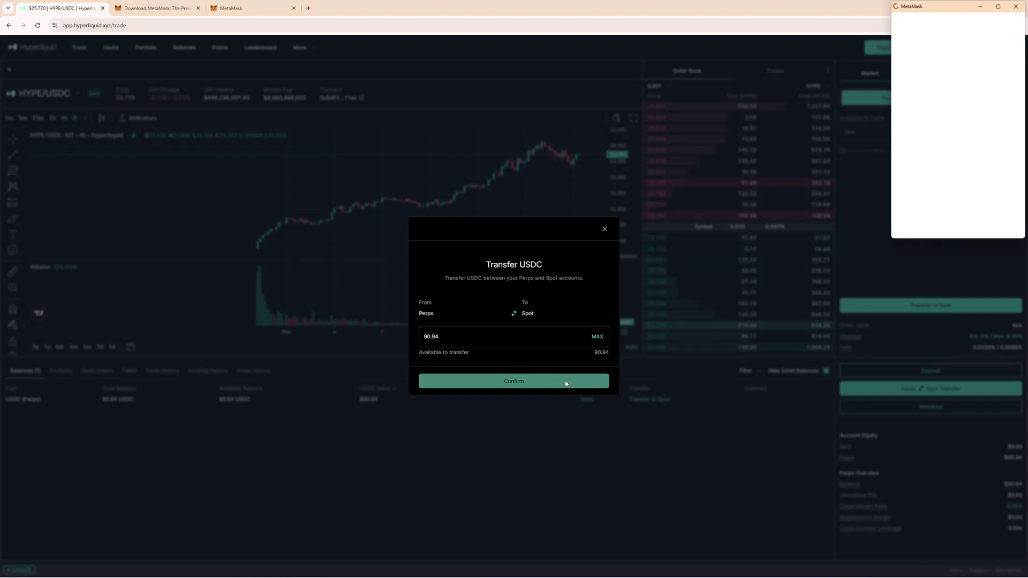
{"action": "left_click", "coordinate": [989, 224]}
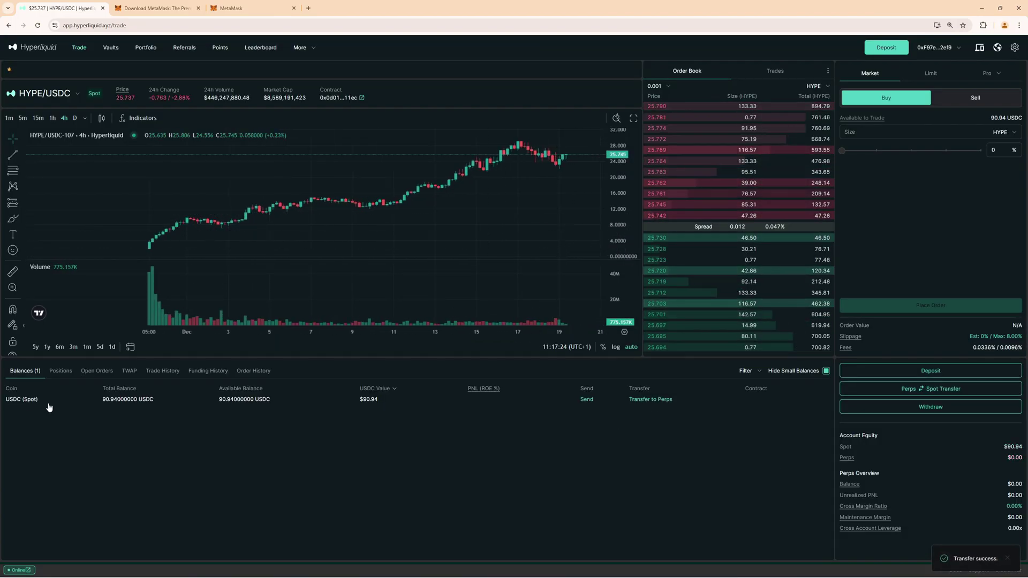
Step: Market-buy 3.53 HYPE with 100% of spot USDC, turning off future order confirmations
{"action": "left_click_drag", "start_coordinate": [5, 401], "coordinate": [45, 408]}
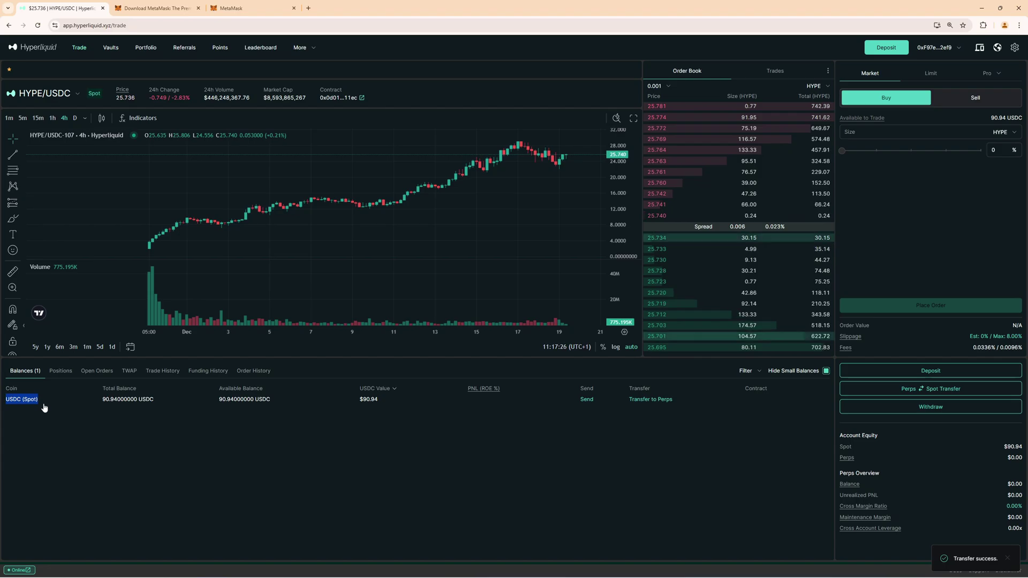
{"action": "left_click", "coordinate": [990, 150]}
{"action": "type", "text": "2"}
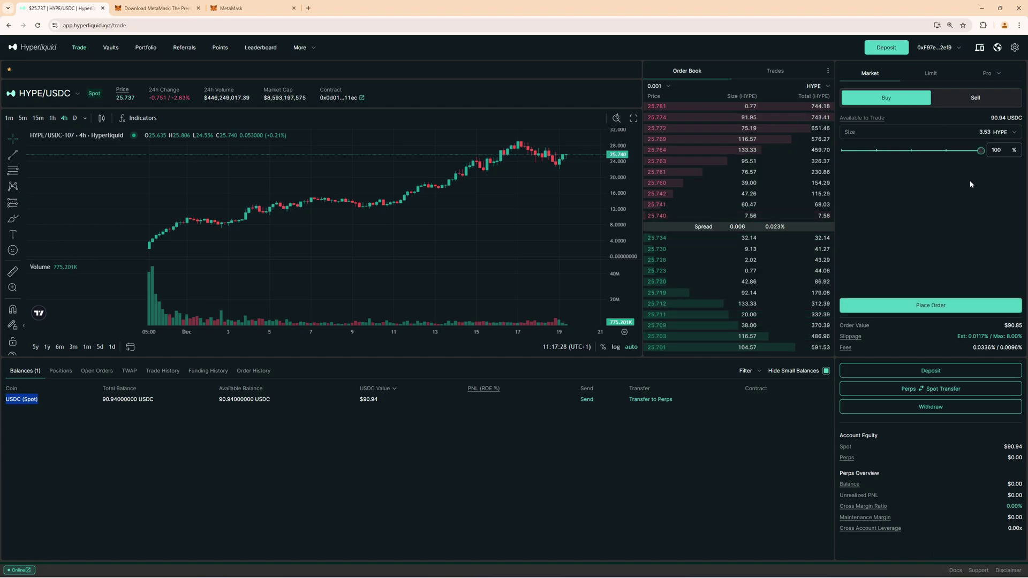
{"action": "left_click", "coordinate": [866, 72]}
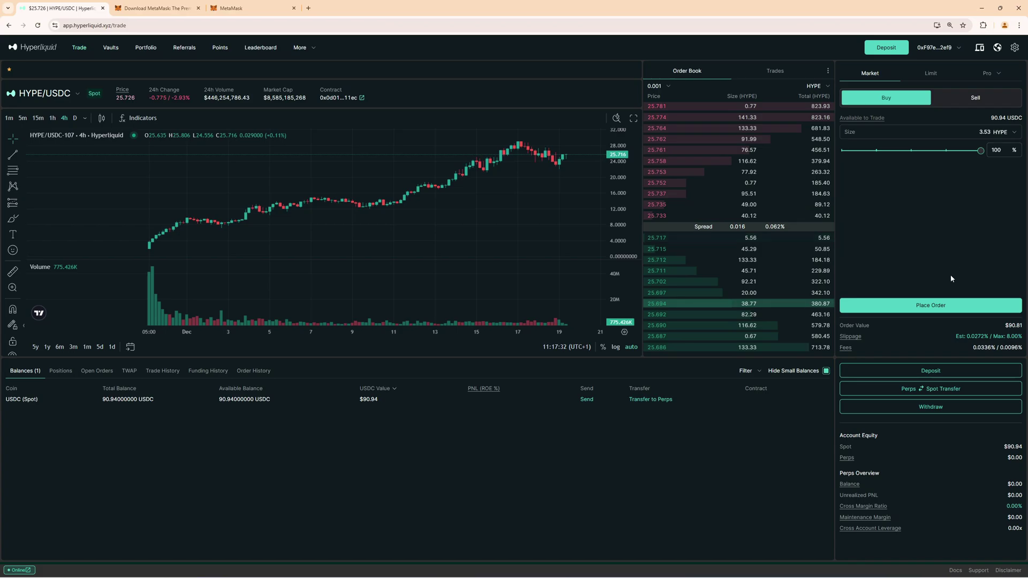
{"action": "left_click", "coordinate": [938, 304]}
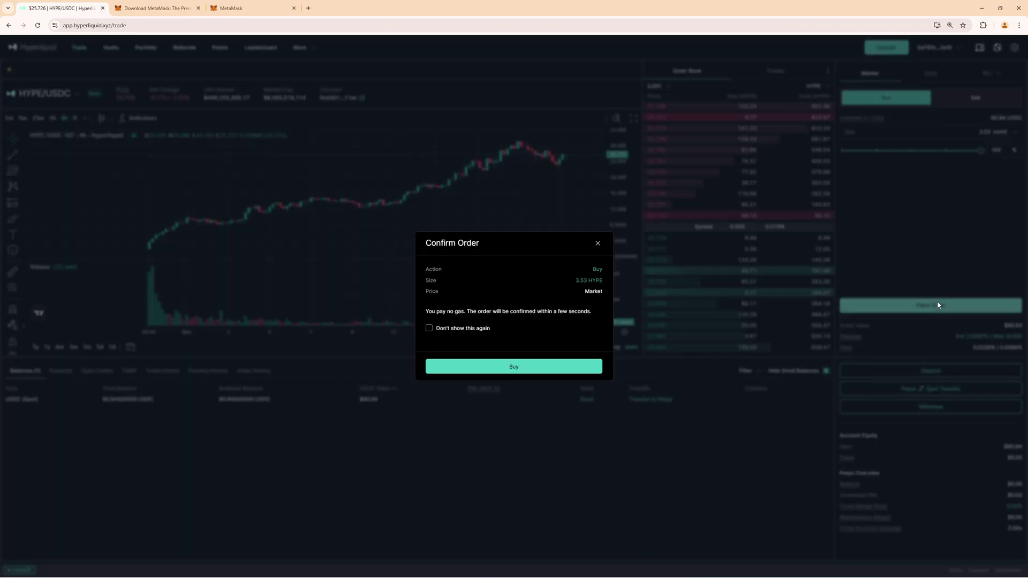
{"action": "left_click", "coordinate": [429, 327]}
{"action": "left_click", "coordinate": [518, 368]}
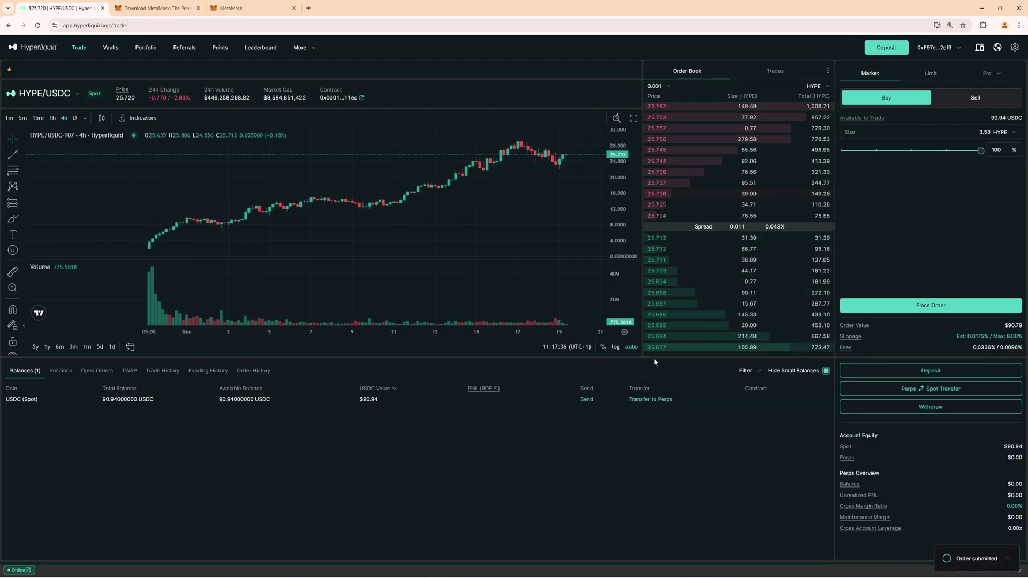